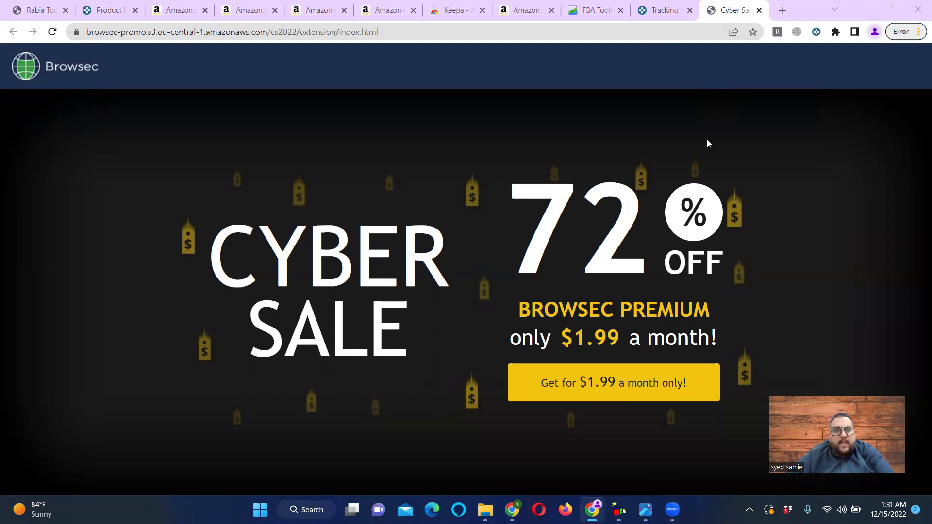
- On the MiO Mango Peach page, open the 'New (4) from' offers panel, showing stock of 320 and 2
{"action": "left_click", "coordinate": [181, 17]}
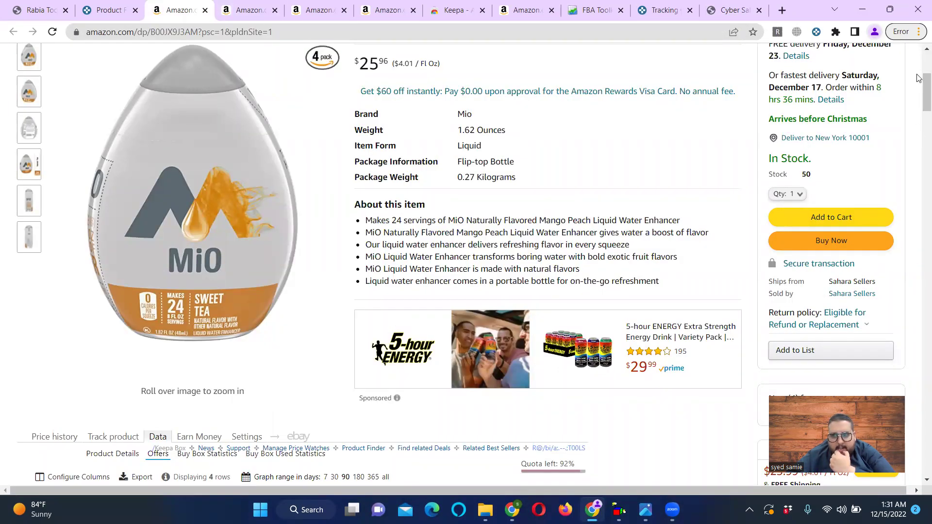
{"action": "scroll", "coordinate": [919, 112], "scroll_direction": "down", "scroll_amount": 1}
{"action": "scroll", "coordinate": [918, 112], "scroll_direction": "down", "scroll_amount": 5}
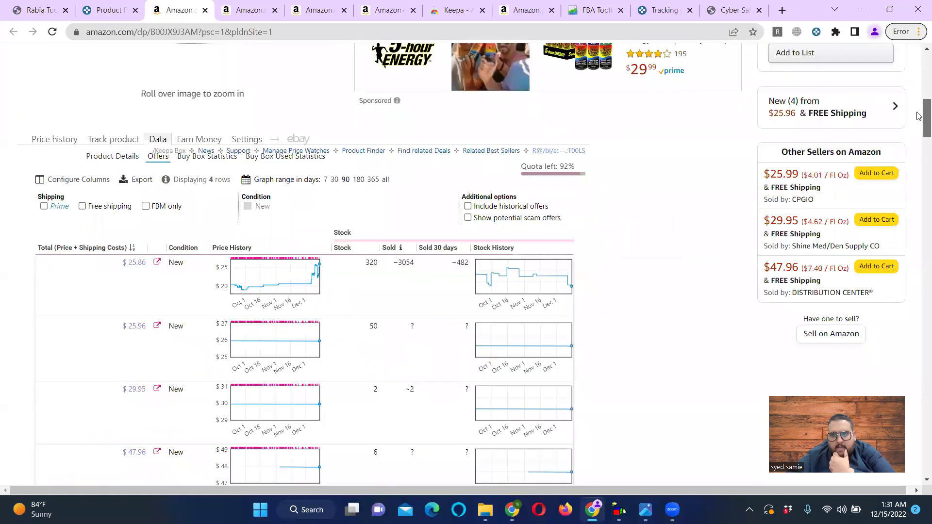
{"action": "left_click", "coordinate": [851, 99]}
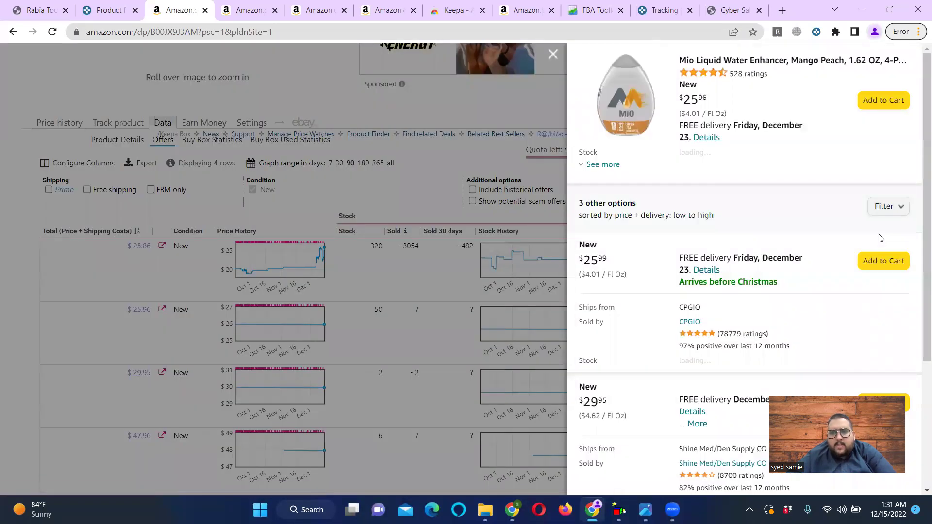
{"action": "scroll", "coordinate": [912, 252], "scroll_direction": "down", "scroll_amount": 2}
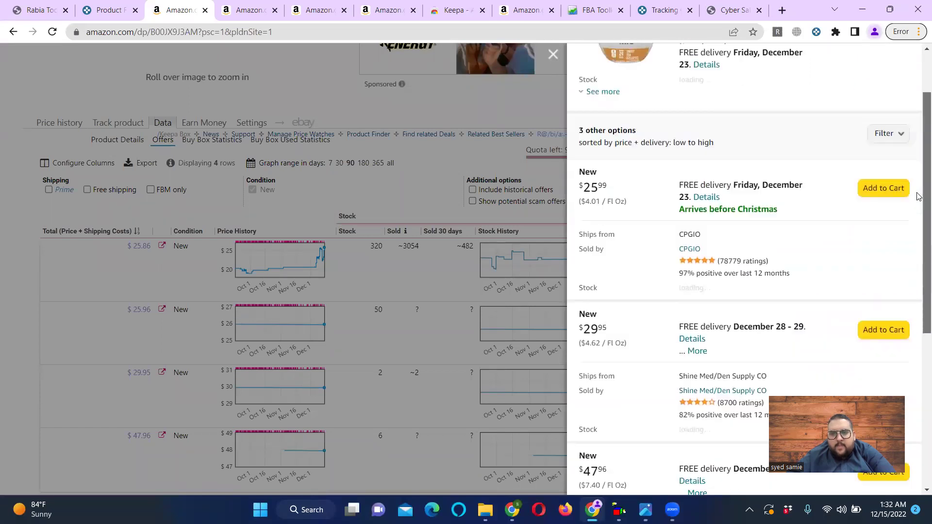
{"action": "scroll", "coordinate": [919, 259], "scroll_direction": "down", "scroll_amount": 2}
{"action": "scroll", "coordinate": [916, 238], "scroll_direction": "up", "scroll_amount": 1}
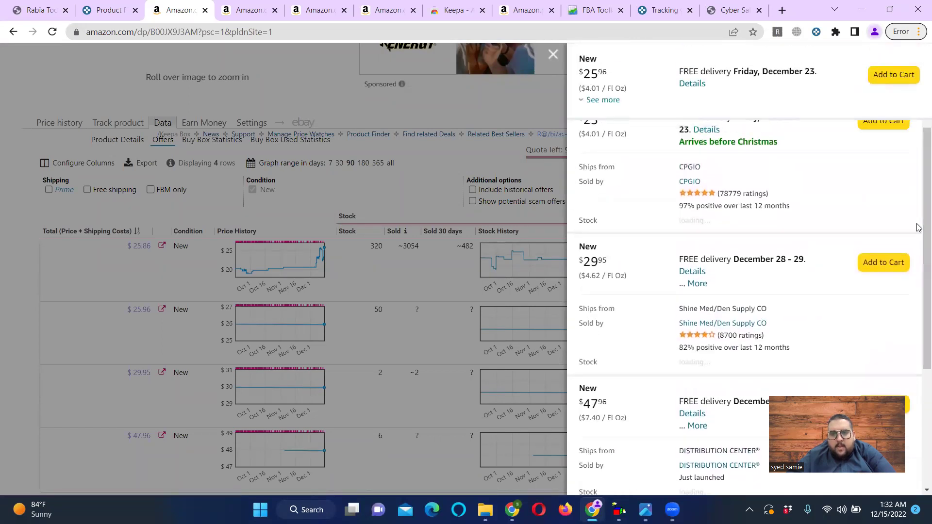
- Try the CPGIO and Shine Med/Den Supply CO seller pages in new tabs, then close both error pages
{"action": "right_click", "coordinate": [688, 188]}
{"action": "left_click", "coordinate": [723, 194]}
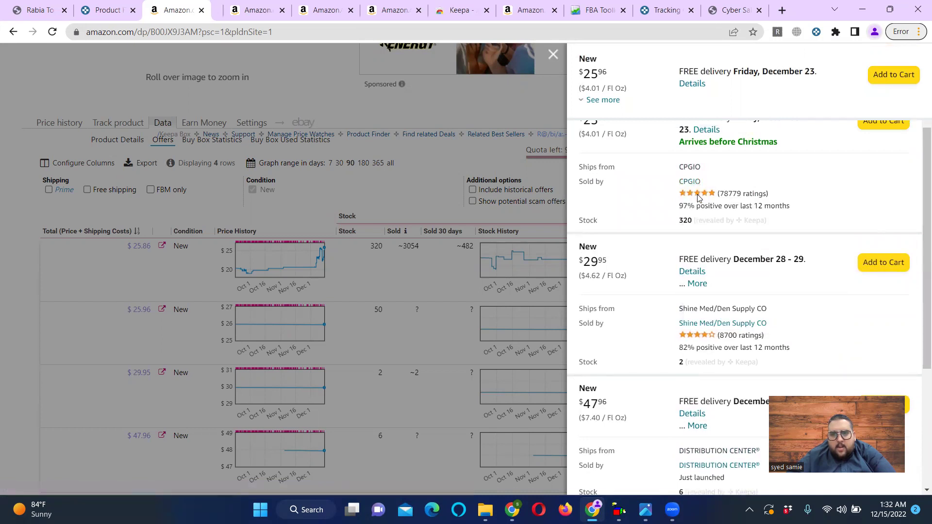
{"action": "right_click", "coordinate": [716, 329]}
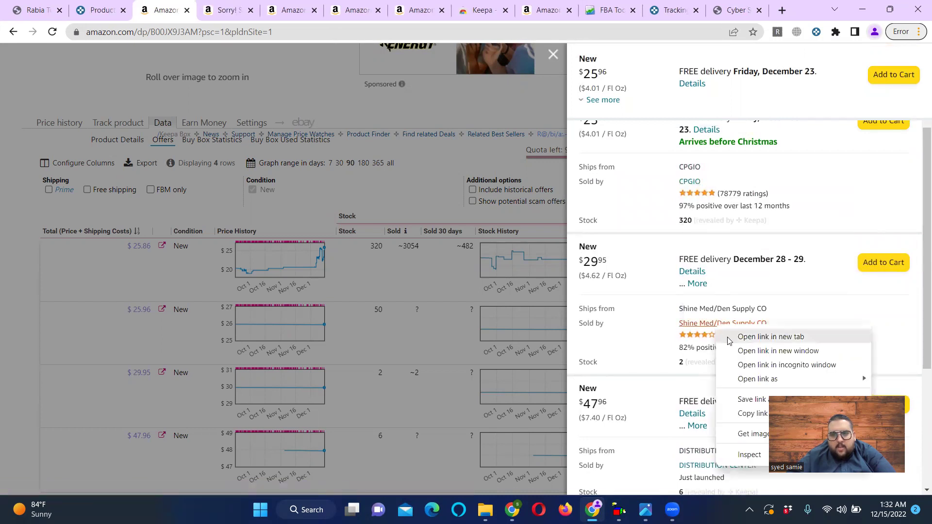
{"action": "left_click", "coordinate": [728, 341]}
{"action": "left_click", "coordinate": [205, 16]}
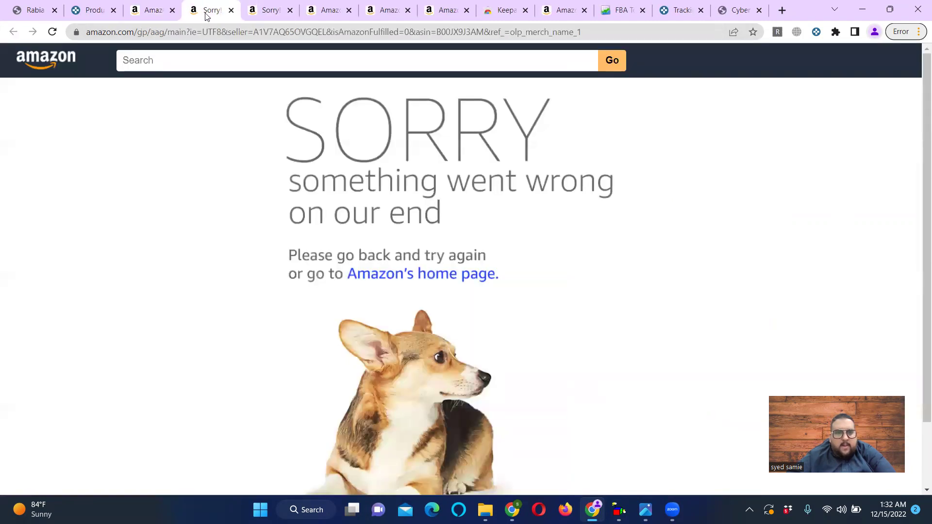
{"action": "left_click", "coordinate": [230, 10]}
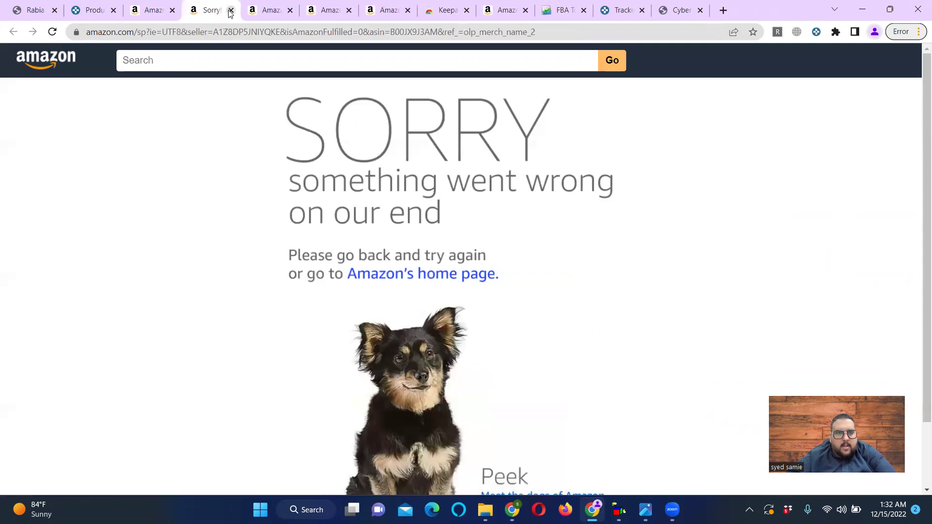
{"action": "left_click", "coordinate": [230, 10]}
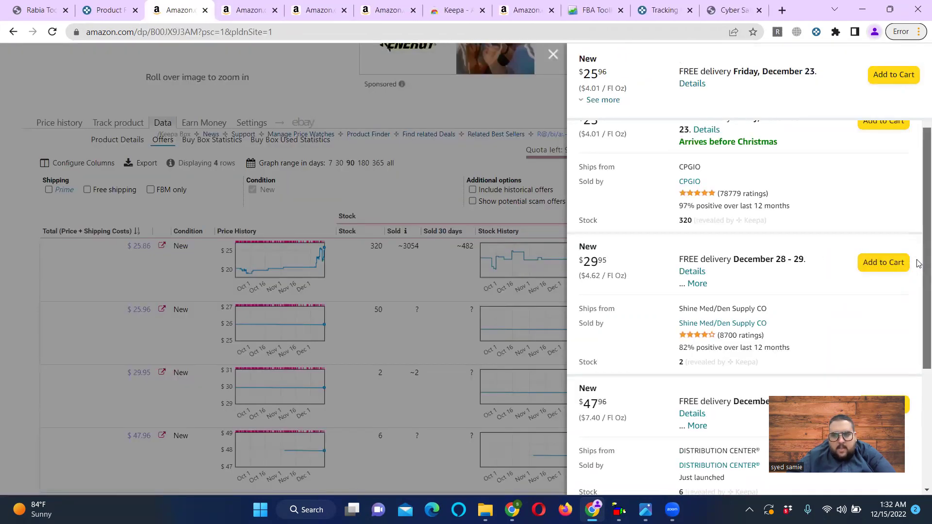
- Open the DISTRIBUTION CENTER seller profile in a new tab and view it
{"action": "scroll", "coordinate": [917, 339], "scroll_direction": "down", "scroll_amount": 3}
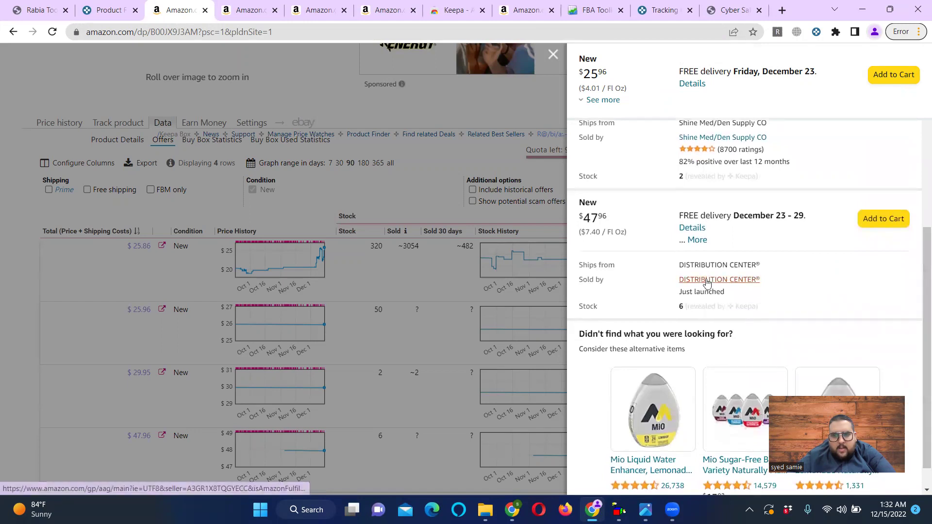
{"action": "right_click", "coordinate": [705, 279]}
{"action": "left_click", "coordinate": [728, 290]}
{"action": "left_click", "coordinate": [238, 19]}
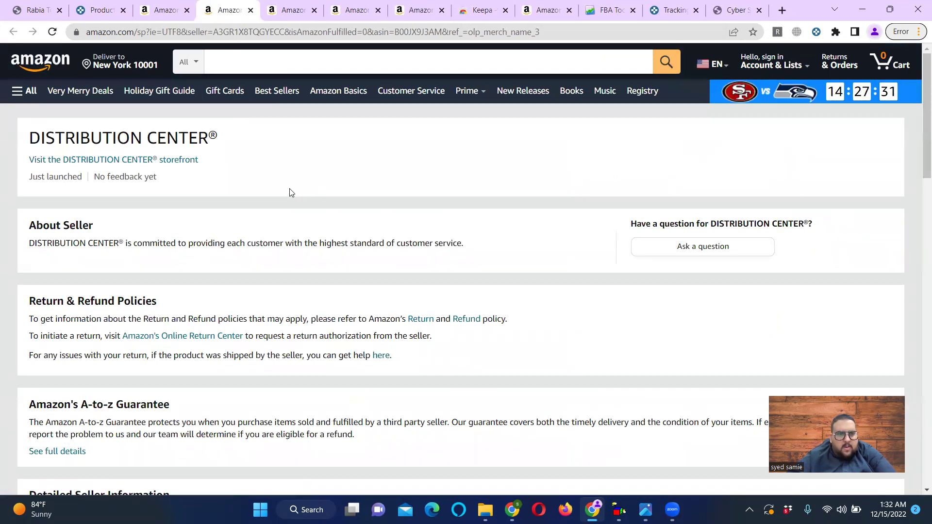
- Visit the DISTRIBUTION CENTER storefront from the seller profile to list its 212 products
{"action": "left_click", "coordinate": [150, 159]}
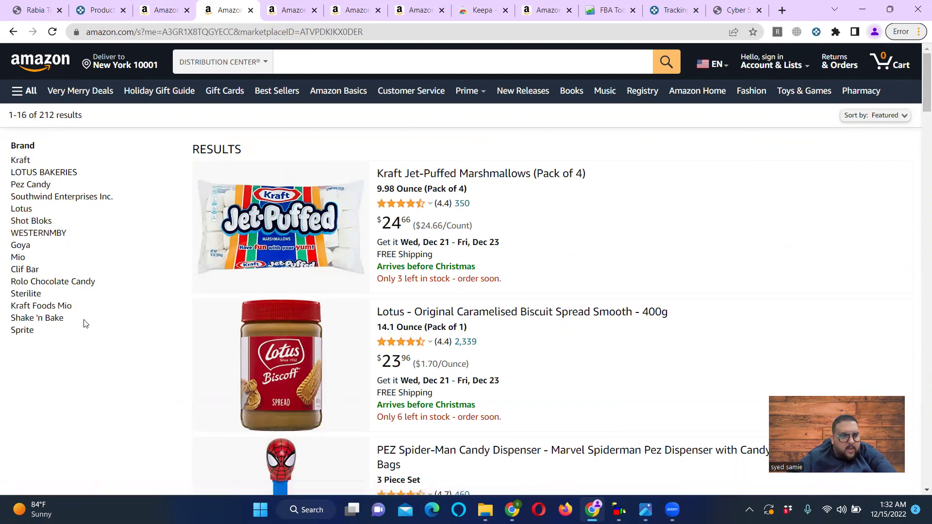
{"action": "left_click", "coordinate": [15, 335]}
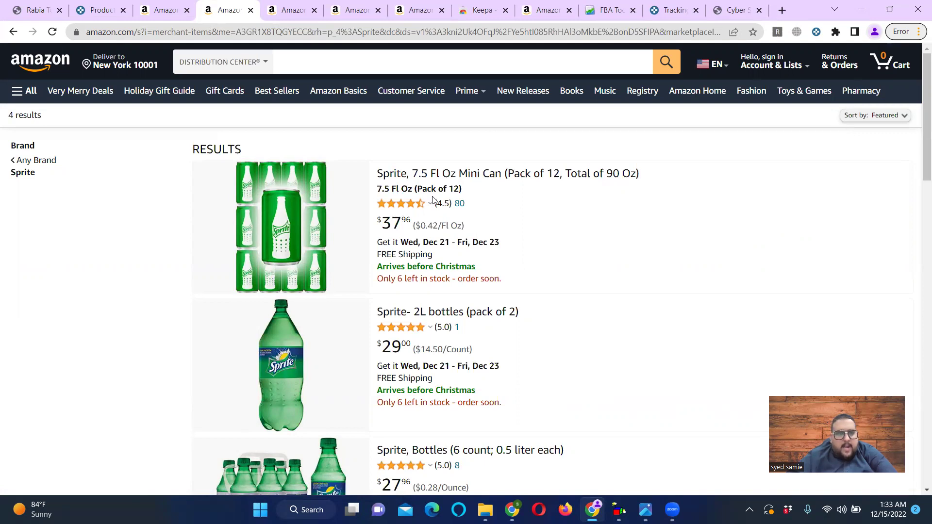
{"action": "left_click", "coordinate": [21, 163]}
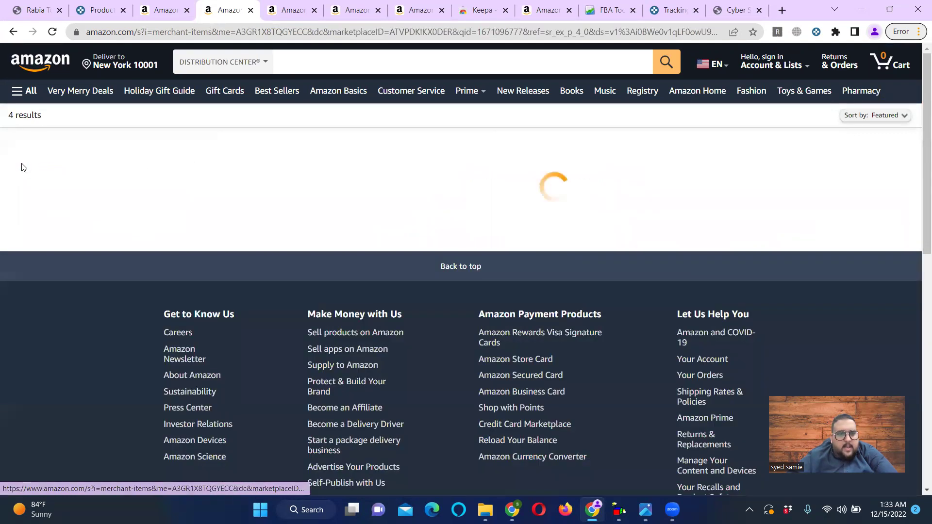
{"action": "left_click_drag", "start_coordinate": [919, 93], "coordinate": [918, 246]}
{"action": "mouse_move", "coordinate": [918, 297]}
{"action": "left_mouse_down"}
{"action": "mouse_move", "coordinate": [919, 362]}
{"action": "mouse_move", "coordinate": [918, 83]}
{"action": "left_mouse_up"}
{"action": "scroll", "coordinate": [918, 362], "scroll_direction": "down", "scroll_amount": 2}
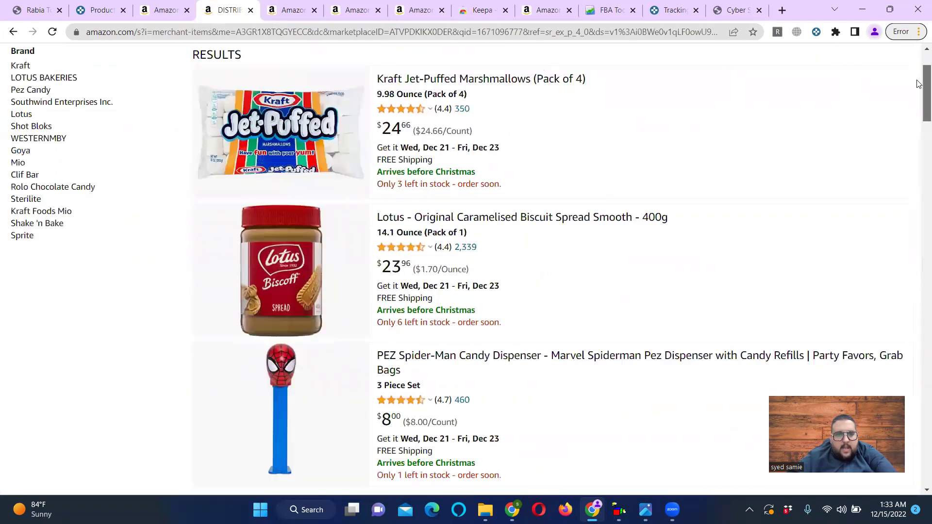
{"action": "scroll", "coordinate": [919, 112], "scroll_direction": "down", "scroll_amount": 3}
{"action": "scroll", "coordinate": [919, 109], "scroll_direction": "up", "scroll_amount": 2}
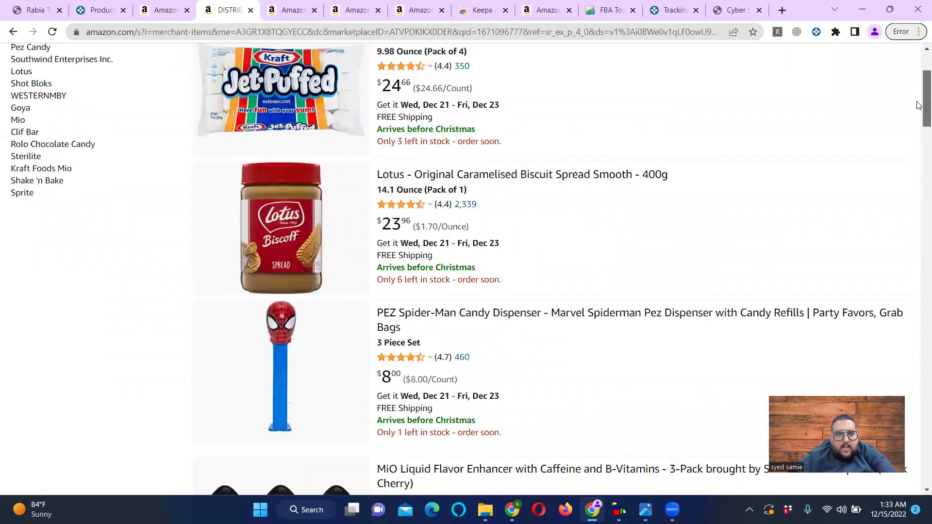
{"action": "mouse_move", "coordinate": [521, 216]}
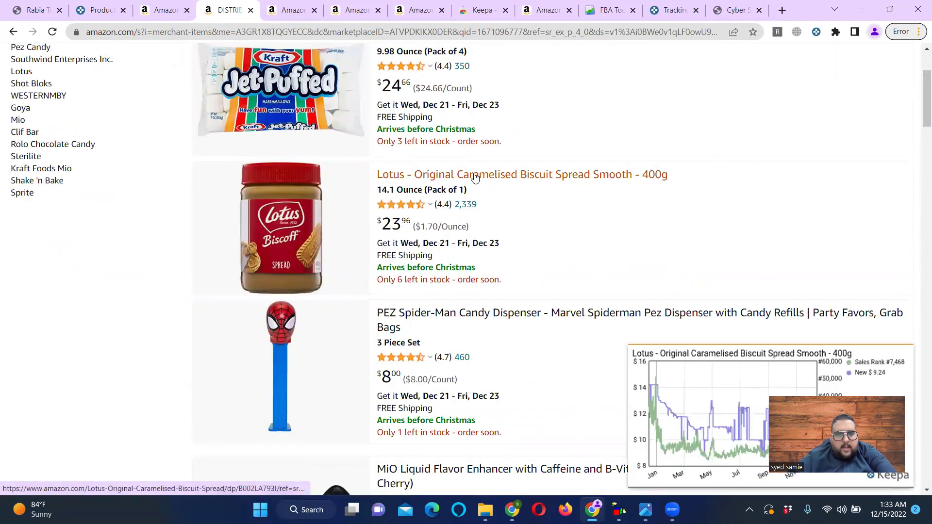
- Open the Lotus Caramelised Biscuit Spread listing in a new tab and strip the ref=… part from its URL
{"action": "right_click", "coordinate": [475, 177]}
{"action": "left_click", "coordinate": [490, 184]}
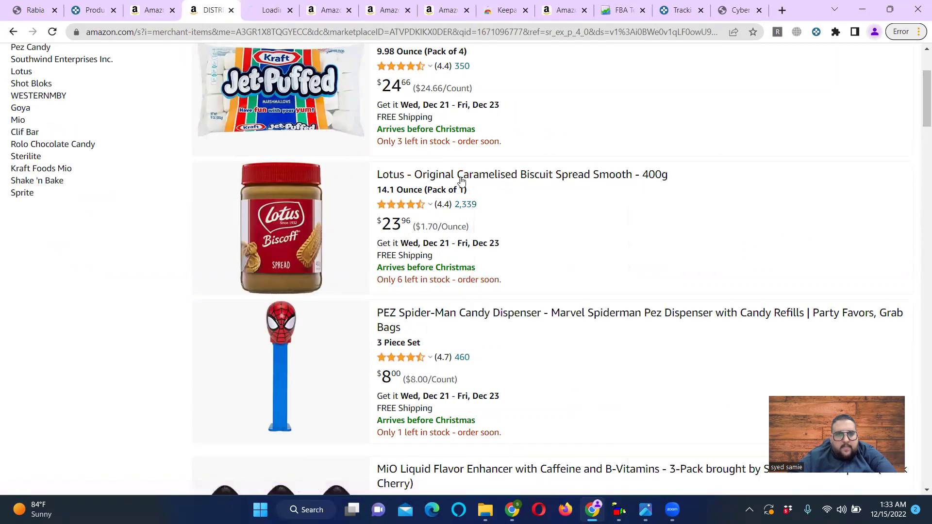
{"action": "left_click", "coordinate": [262, 9]}
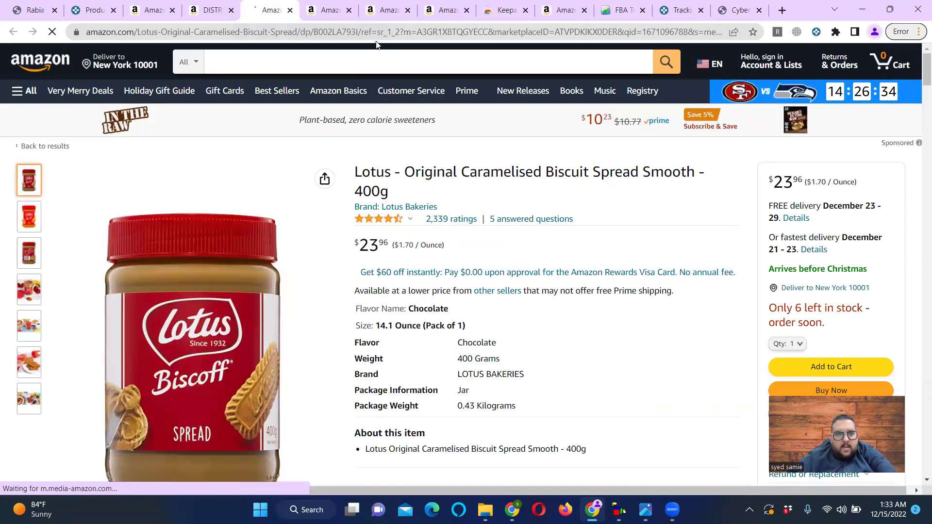
{"action": "left_click", "coordinate": [359, 32]}
{"action": "left_click", "coordinate": [370, 33]}
{"action": "mouse_move", "coordinate": [403, 33]}
{"action": "left_mouse_down"}
{"action": "mouse_move", "coordinate": [441, 44]}
{"action": "mouse_move", "coordinate": [806, 65]}
{"action": "left_mouse_up"}
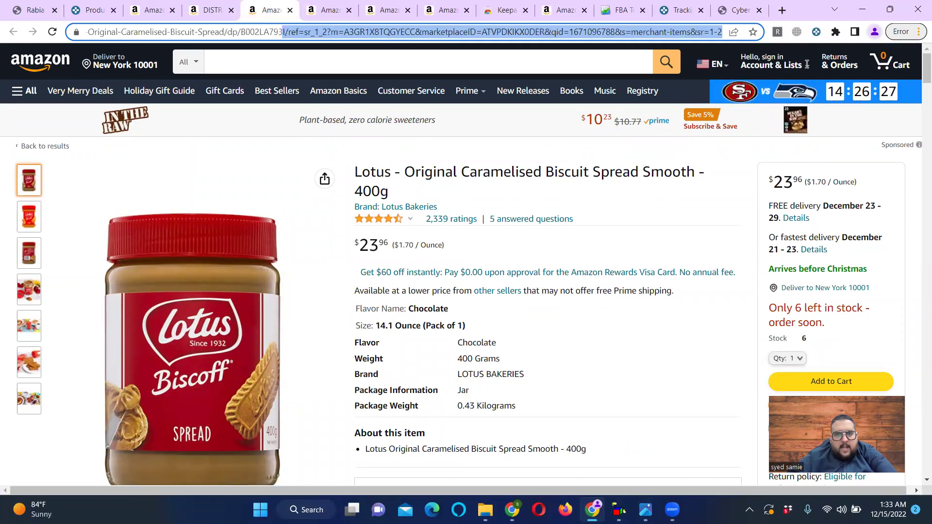
{"action": "key", "text": "BackSpace"}
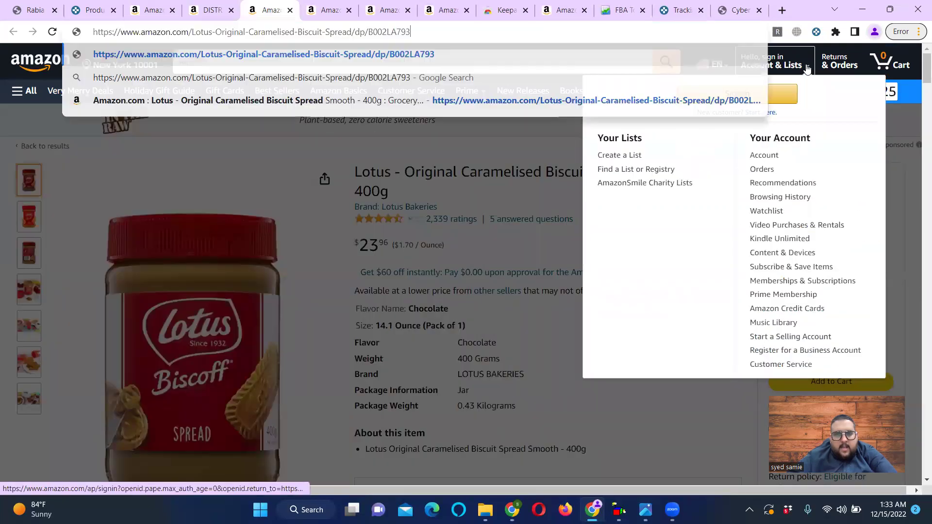
{"action": "key", "text": "Return"}
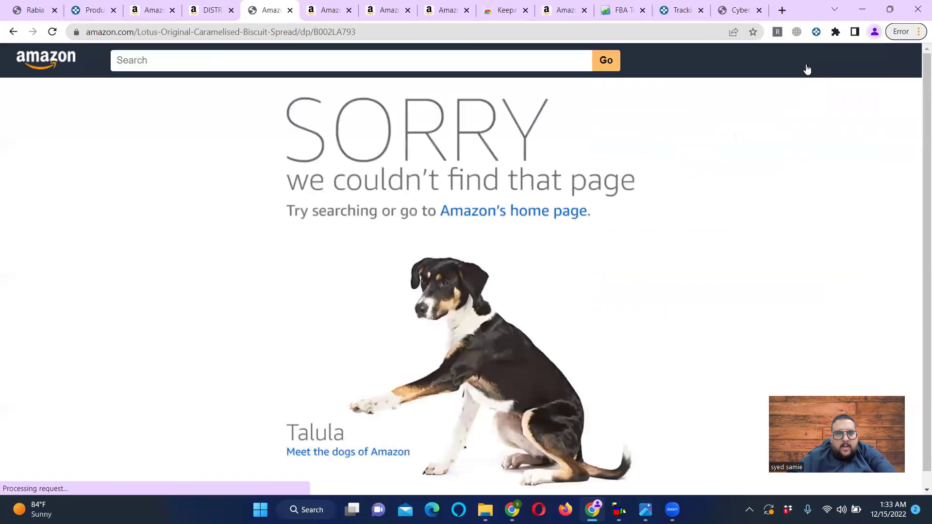
- Go back and reload the Lotus page at the trimmed /dp/B002LA793I/ address
{"action": "left_click", "coordinate": [409, 32]}
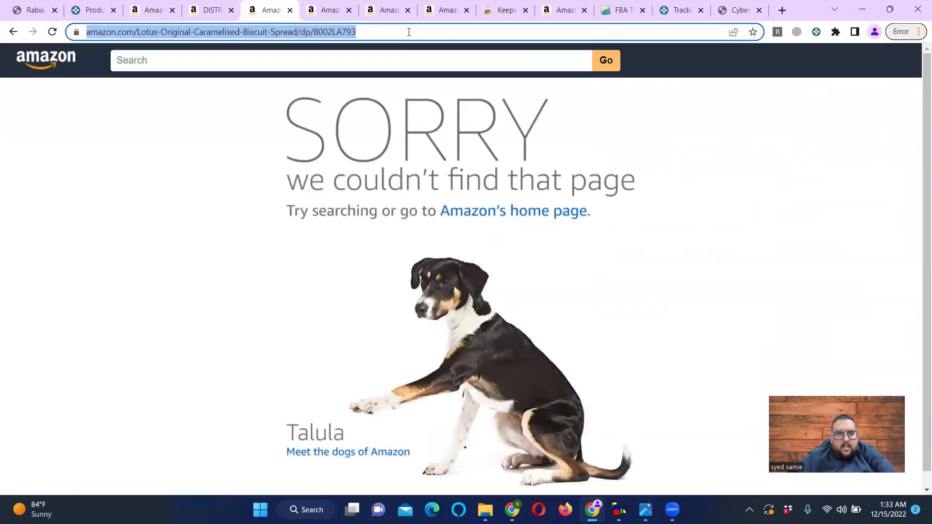
{"action": "key", "text": "Return"}
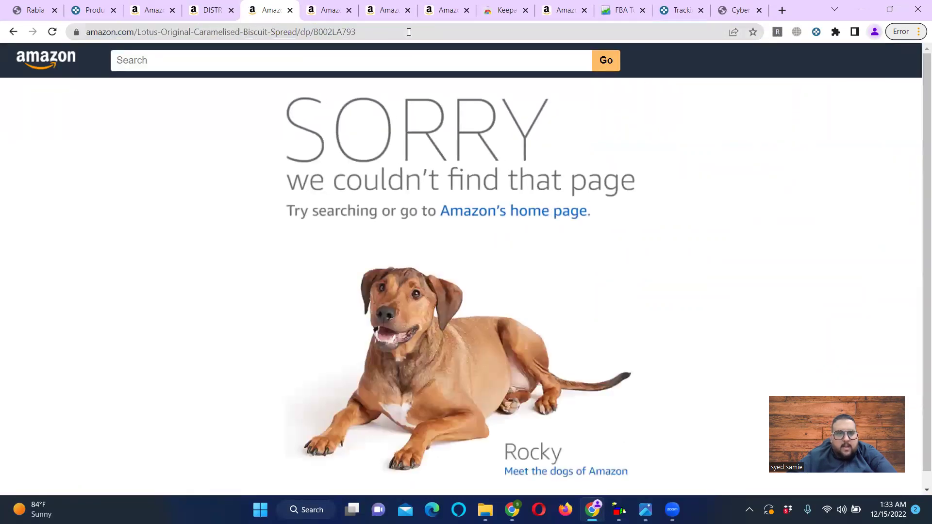
{"action": "left_click", "coordinate": [12, 33]}
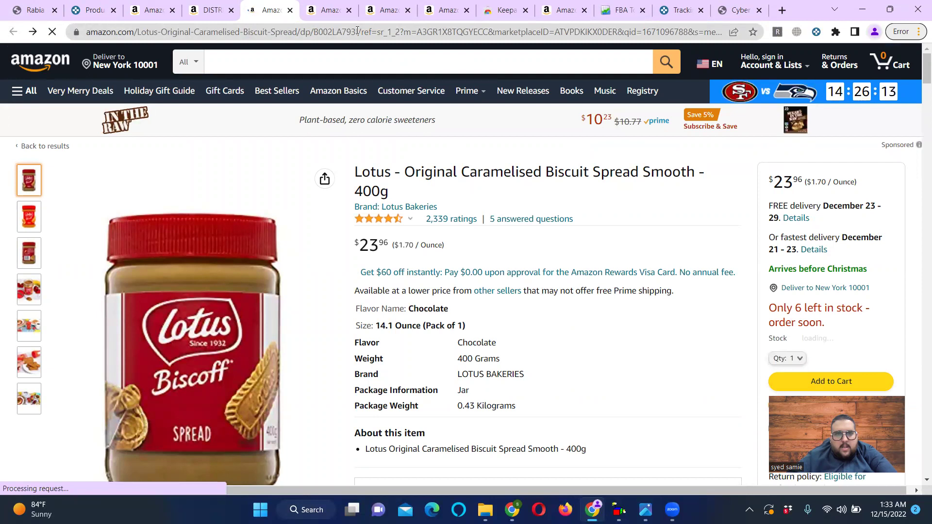
{"action": "left_click_drag", "start_coordinate": [361, 32], "coordinate": [758, 6]}
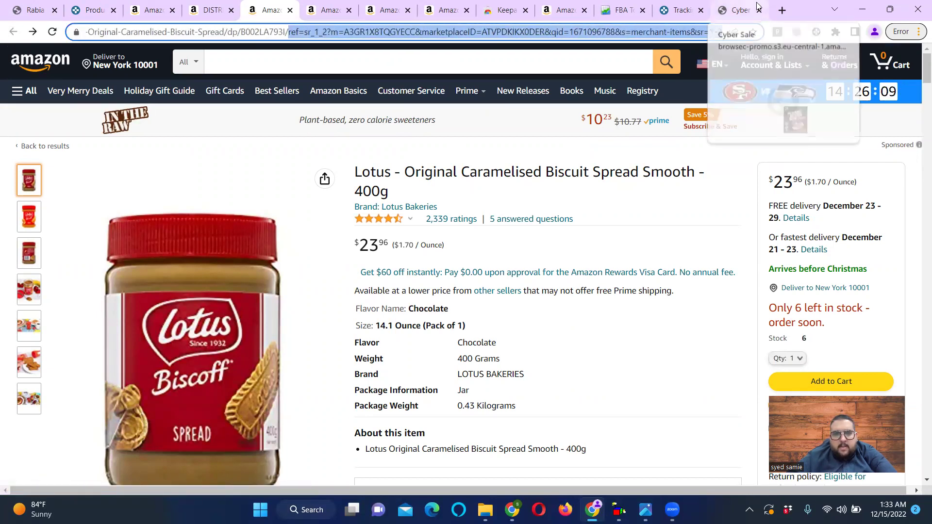
{"action": "key", "text": "BackSpace"}
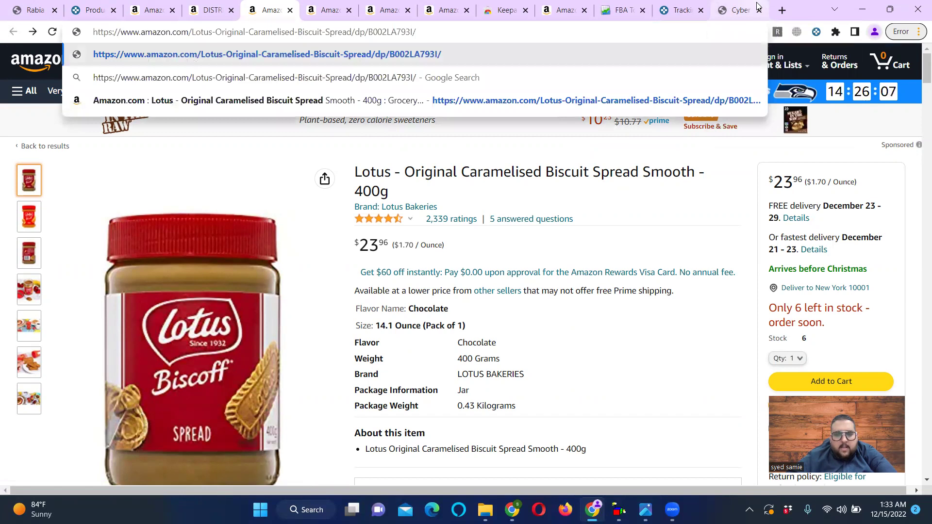
{"action": "key", "text": "Return"}
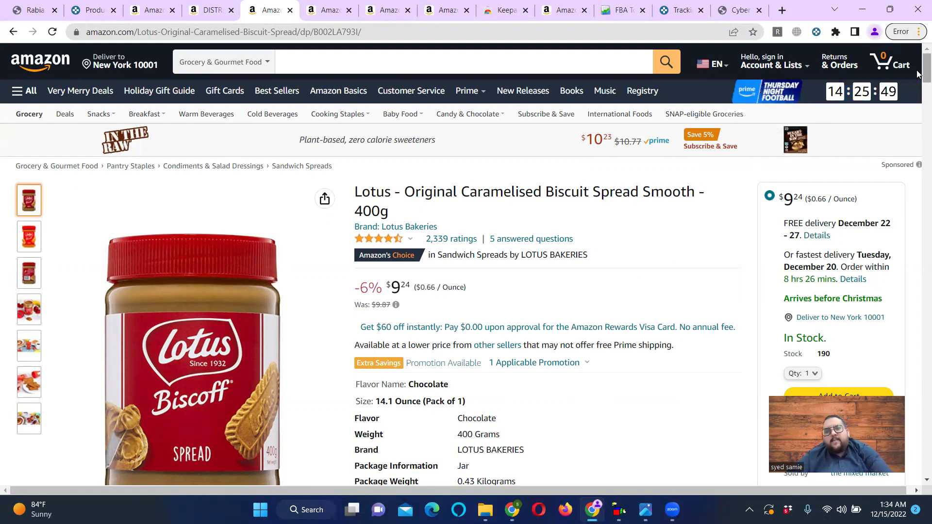
- Scroll the Lotus page down to Keepa's price history and the Other Sellers list showing 22 new offers
{"action": "scroll", "coordinate": [917, 78], "scroll_direction": "down", "scroll_amount": 2}
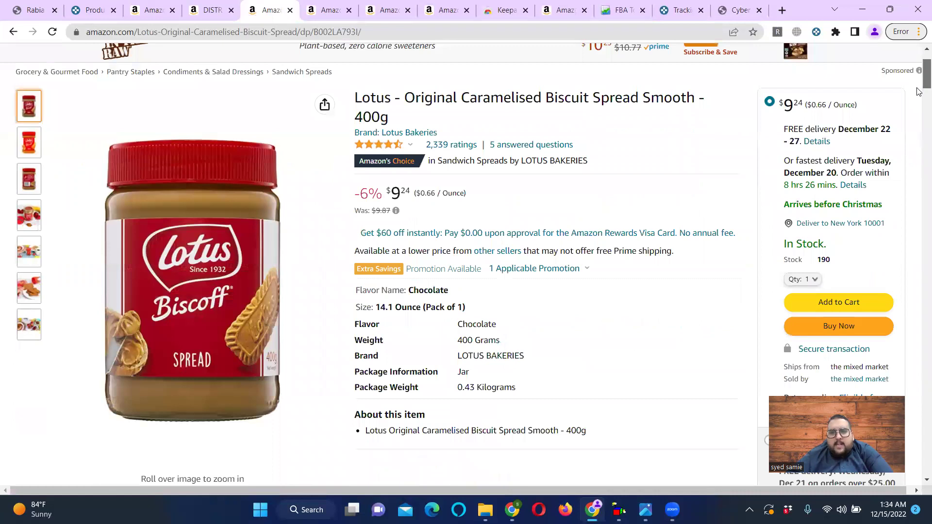
{"action": "scroll", "coordinate": [917, 91], "scroll_direction": "down", "scroll_amount": 1}
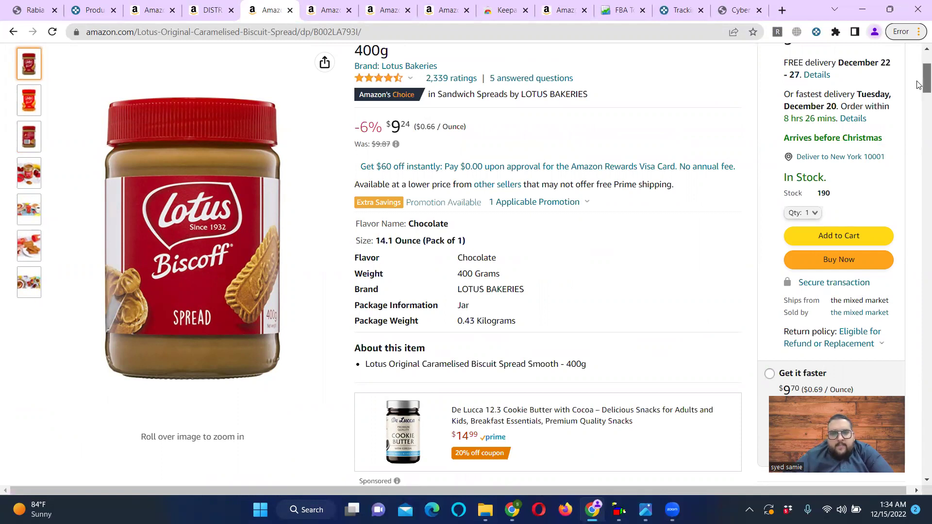
{"action": "left_click_drag", "start_coordinate": [919, 85], "coordinate": [919, 92]}
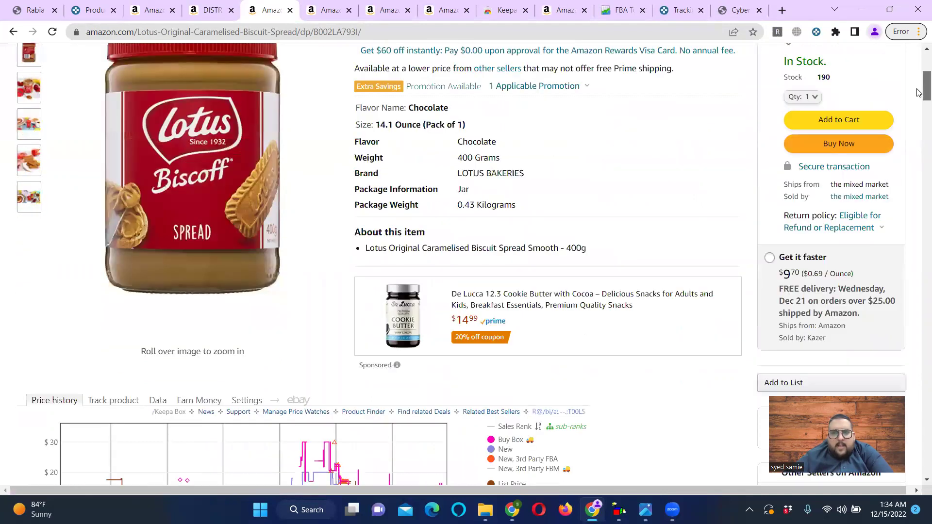
{"action": "scroll", "coordinate": [919, 111], "scroll_direction": "down", "scroll_amount": 5}
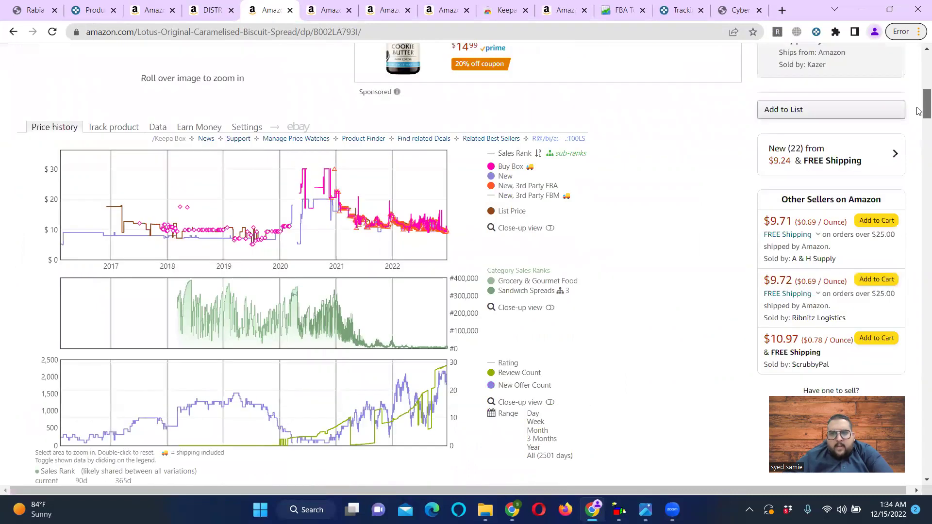
{"action": "scroll", "coordinate": [919, 112], "scroll_direction": "down", "scroll_amount": 1}
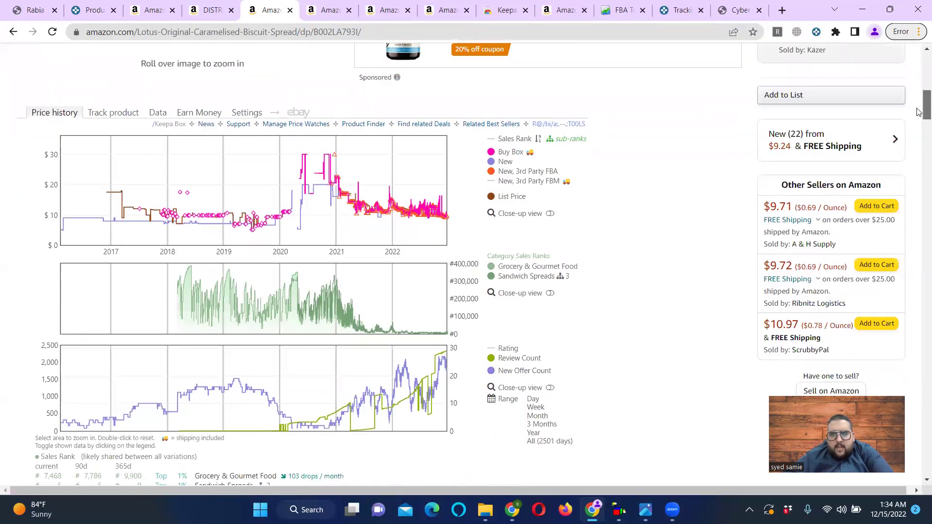
{"action": "scroll", "coordinate": [919, 111], "scroll_direction": "up", "scroll_amount": 1}
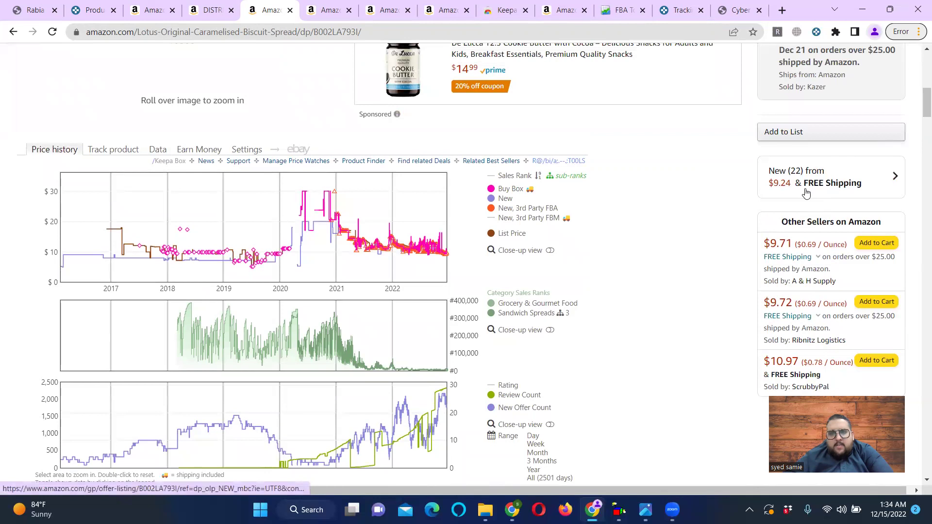
- Close the Lotus page and return to the DISTRIBUTION CENTER storefront results
{"action": "left_click", "coordinate": [290, 10]}
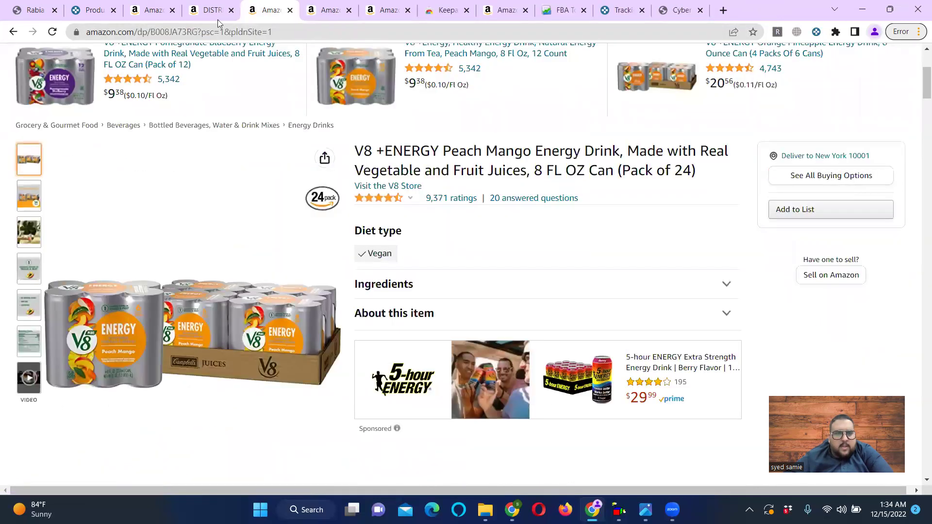
{"action": "left_click", "coordinate": [202, 9]}
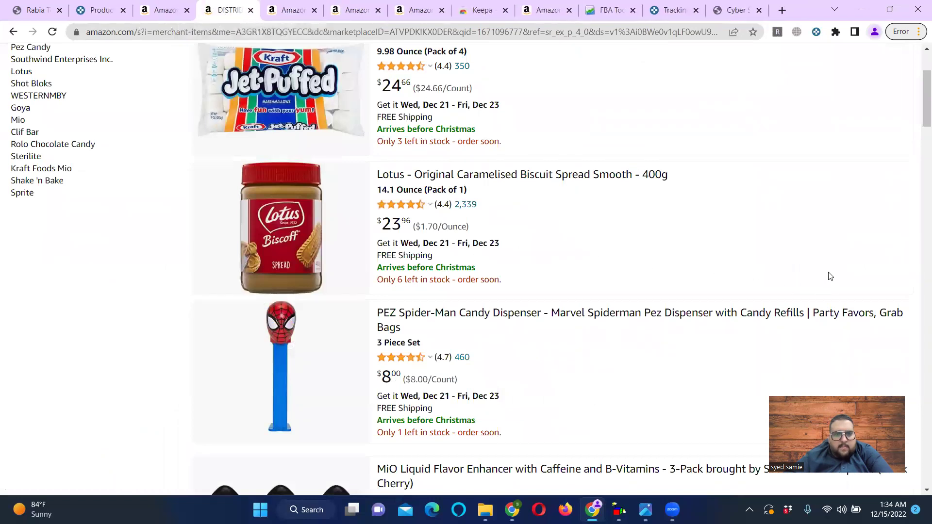
{"action": "scroll", "coordinate": [918, 144], "scroll_direction": "down", "scroll_amount": 5}
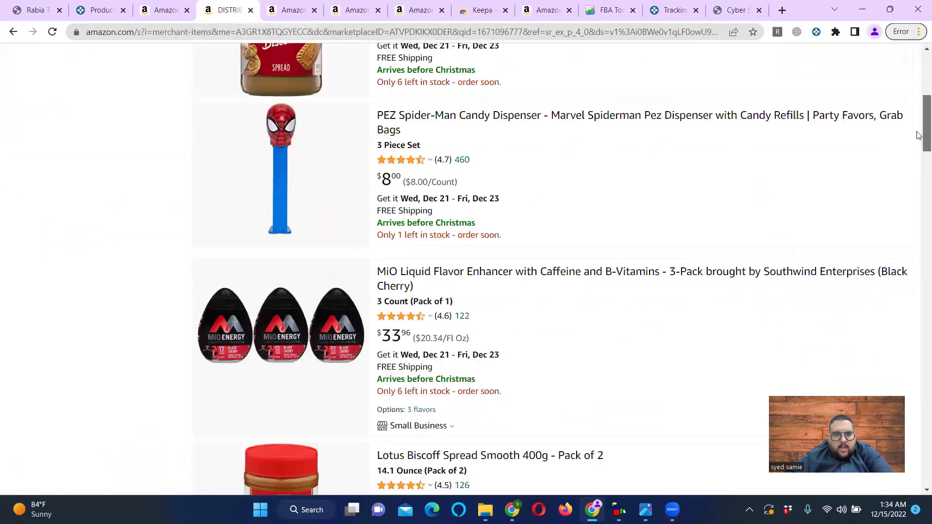
{"action": "scroll", "coordinate": [918, 156], "scroll_direction": "down", "scroll_amount": 2}
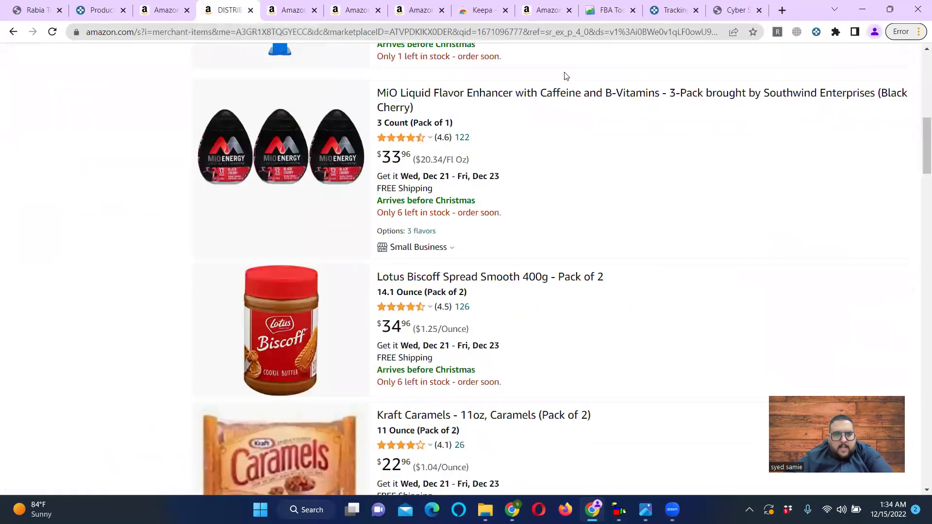
- Open the MiO Black Cherry 3-Pack in a new tab and reload it without the ref=… tracking part
{"action": "right_click", "coordinate": [483, 97]}
{"action": "left_click", "coordinate": [509, 105]}
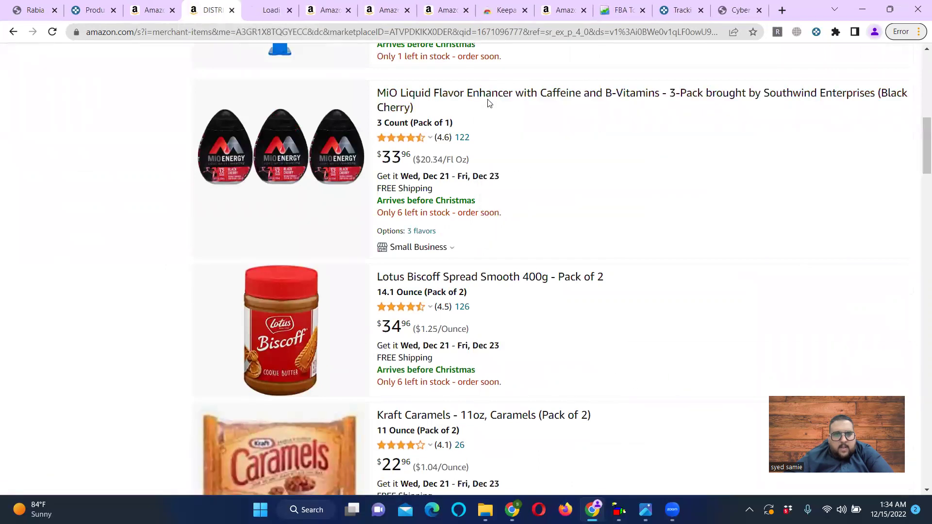
{"action": "left_click", "coordinate": [272, 10]}
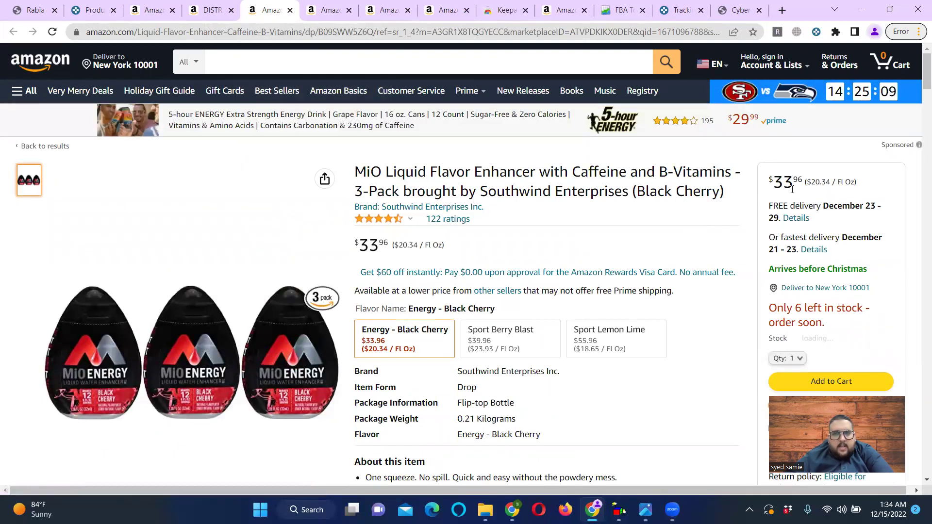
{"action": "left_click_drag", "start_coordinate": [375, 33], "coordinate": [790, 15]}
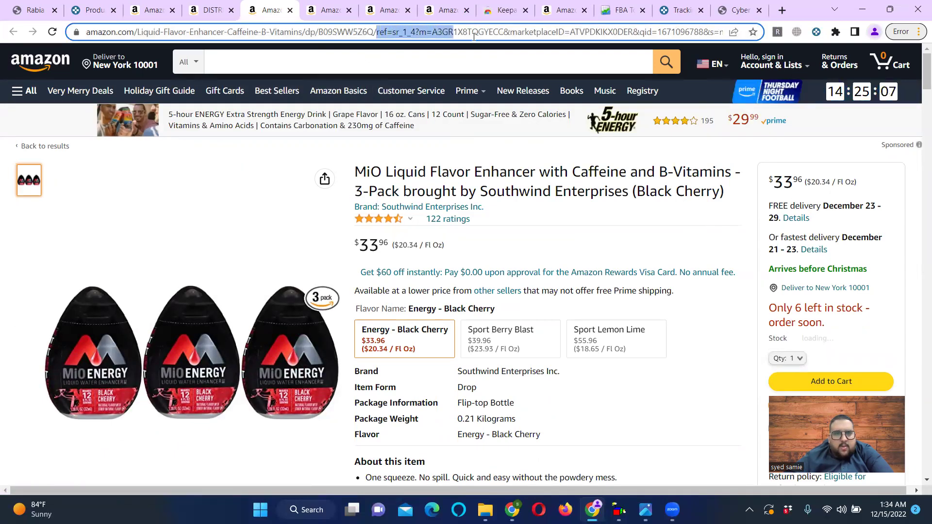
{"action": "key", "text": "BackSpace"}
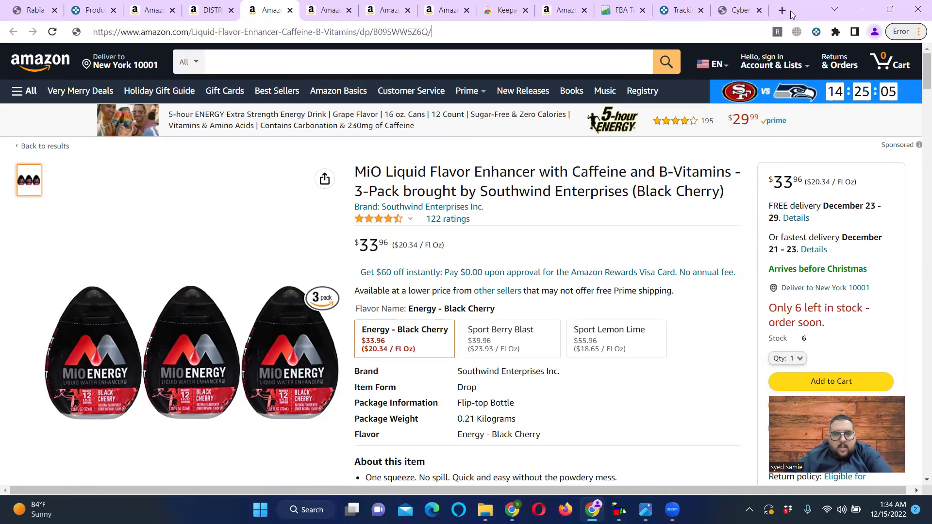
{"action": "key", "text": "Return"}
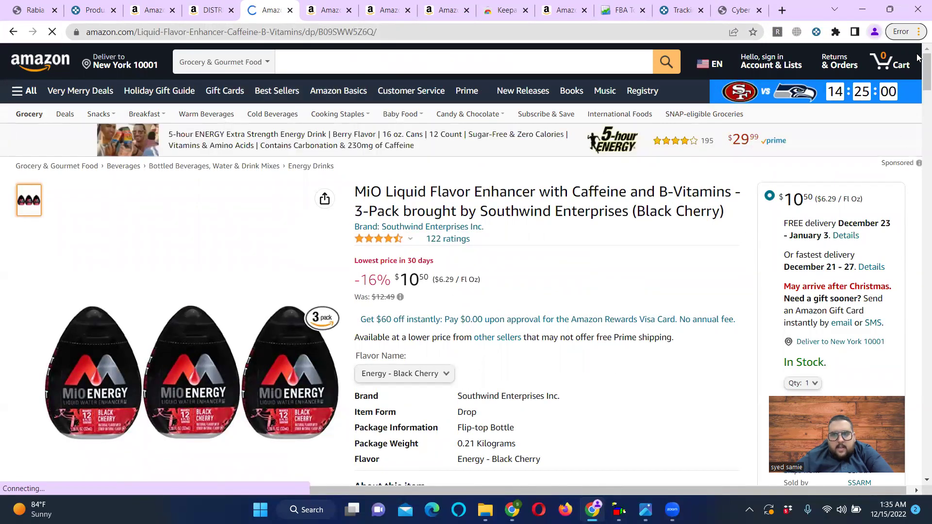
- Scroll the MiO Black Cherry page to Keepa's price, sales-rank and offer-count charts and its 9 new offers
{"action": "scroll", "coordinate": [917, 97], "scroll_direction": "down", "scroll_amount": 5}
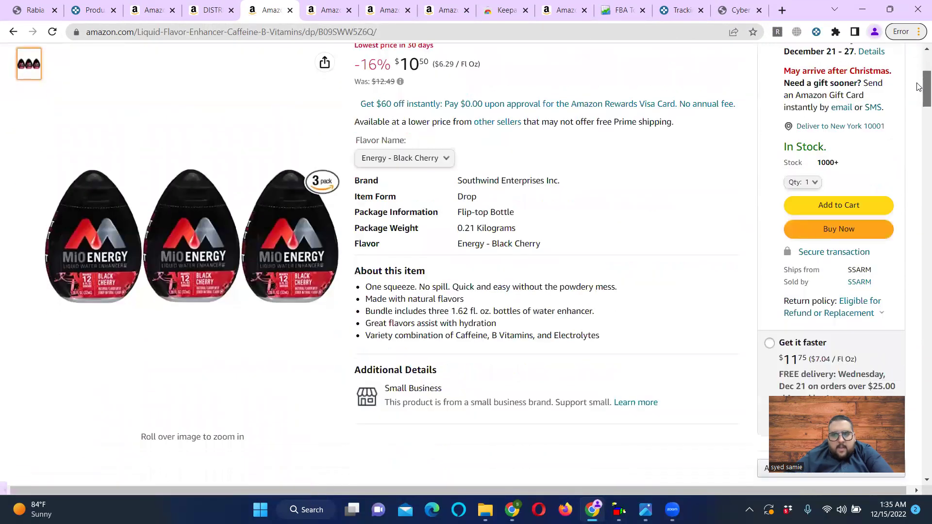
{"action": "scroll", "coordinate": [917, 87], "scroll_direction": "down", "scroll_amount": 1}
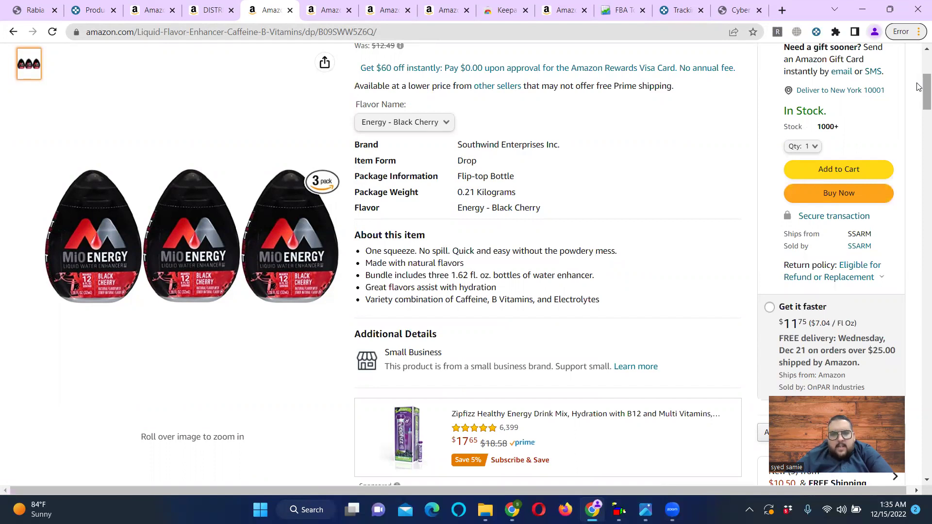
{"action": "scroll", "coordinate": [917, 92], "scroll_direction": "down", "scroll_amount": 1}
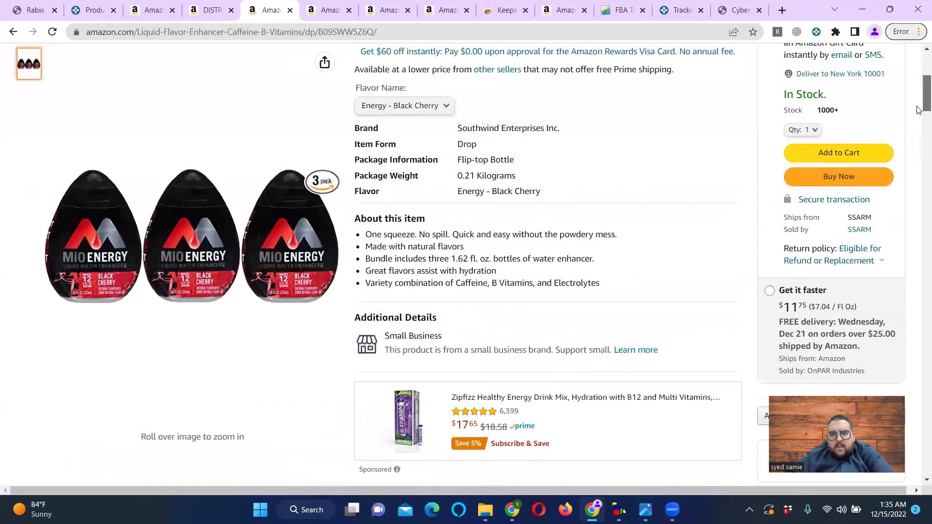
{"action": "scroll", "coordinate": [917, 109], "scroll_direction": "down", "scroll_amount": 5}
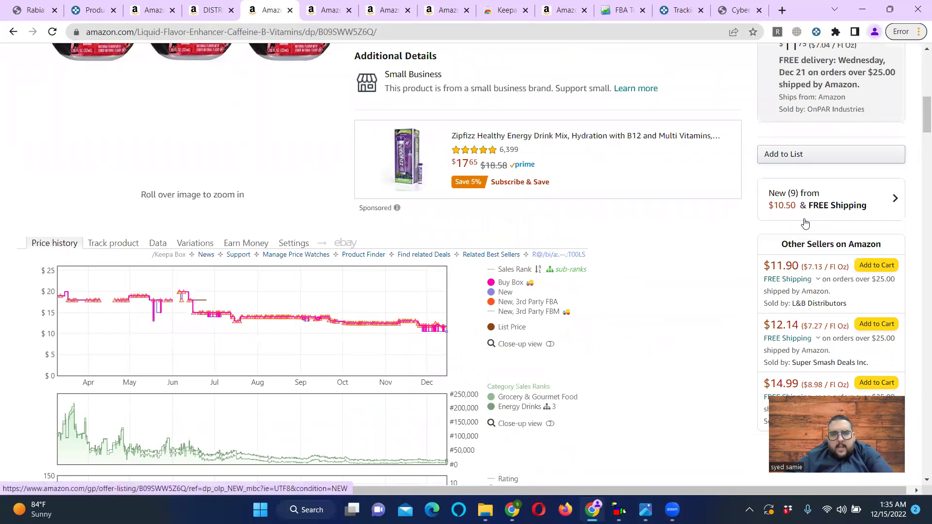
{"action": "left_click_drag", "start_coordinate": [918, 121], "coordinate": [917, 128]}
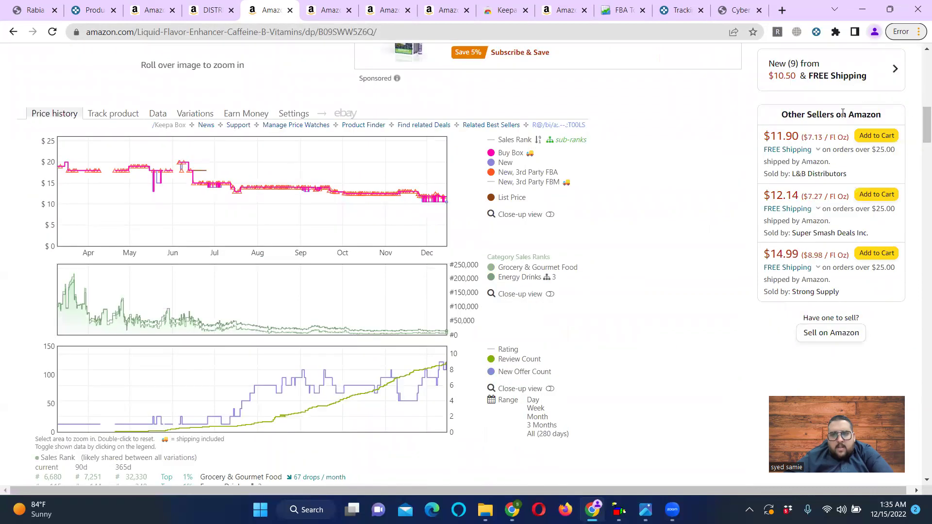
- Open the MiO 3-pack's full new-offers panel, scroll through all the sellers, then close it
{"action": "left_click", "coordinate": [842, 80]}
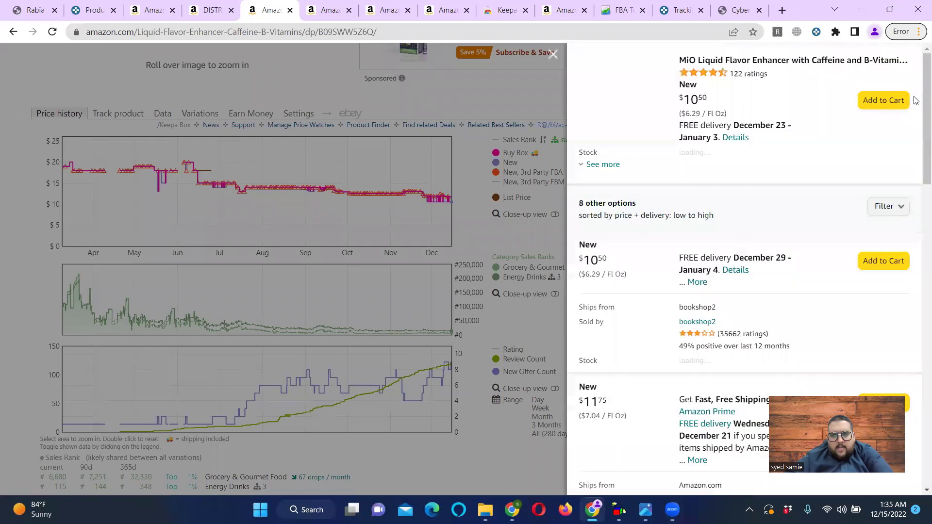
{"action": "scroll", "coordinate": [918, 97], "scroll_direction": "down", "scroll_amount": 3}
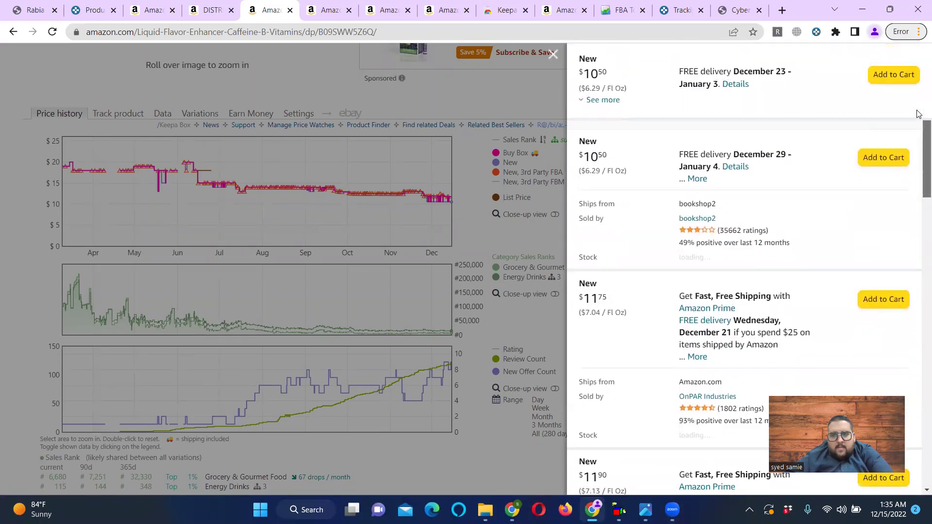
{"action": "scroll", "coordinate": [918, 134], "scroll_direction": "down", "scroll_amount": 2}
{"action": "scroll", "coordinate": [917, 160], "scroll_direction": "down", "scroll_amount": 2}
{"action": "scroll", "coordinate": [918, 187], "scroll_direction": "down", "scroll_amount": 2}
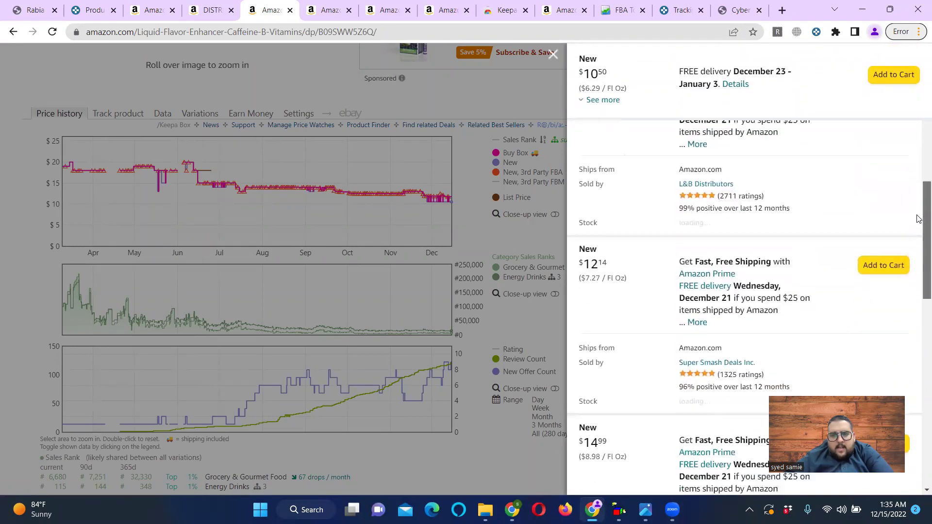
{"action": "scroll", "coordinate": [918, 214], "scroll_direction": "down", "scroll_amount": 2}
{"action": "left_click_drag", "start_coordinate": [918, 238], "coordinate": [917, 374]}
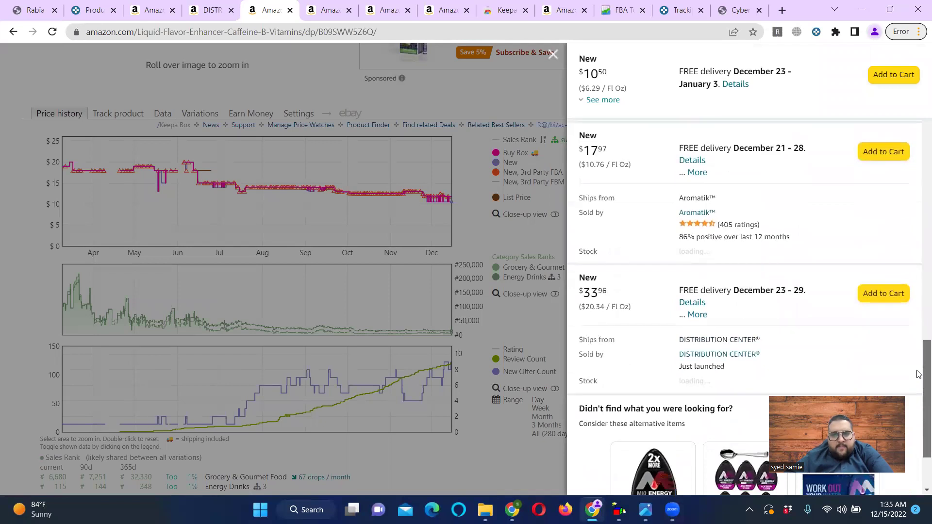
{"action": "left_click_drag", "start_coordinate": [918, 373], "coordinate": [918, 58]}
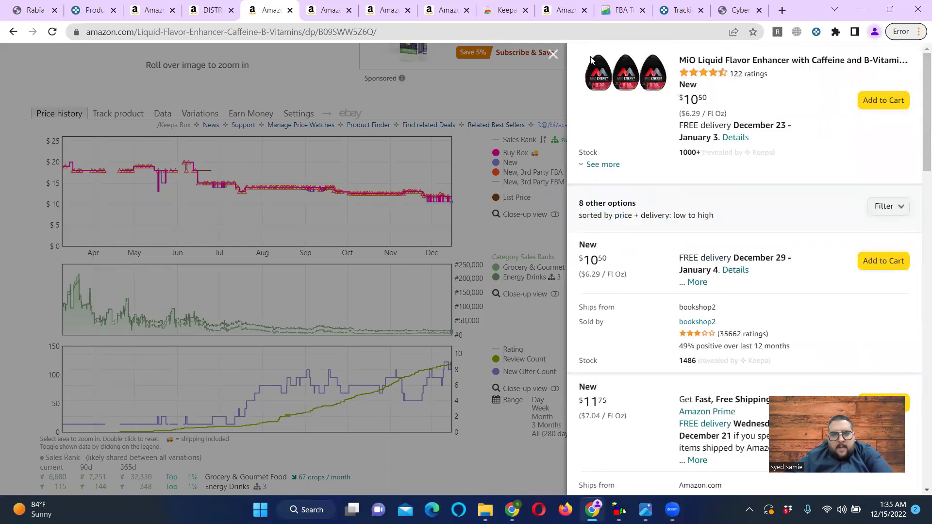
{"action": "left_click", "coordinate": [550, 59]}
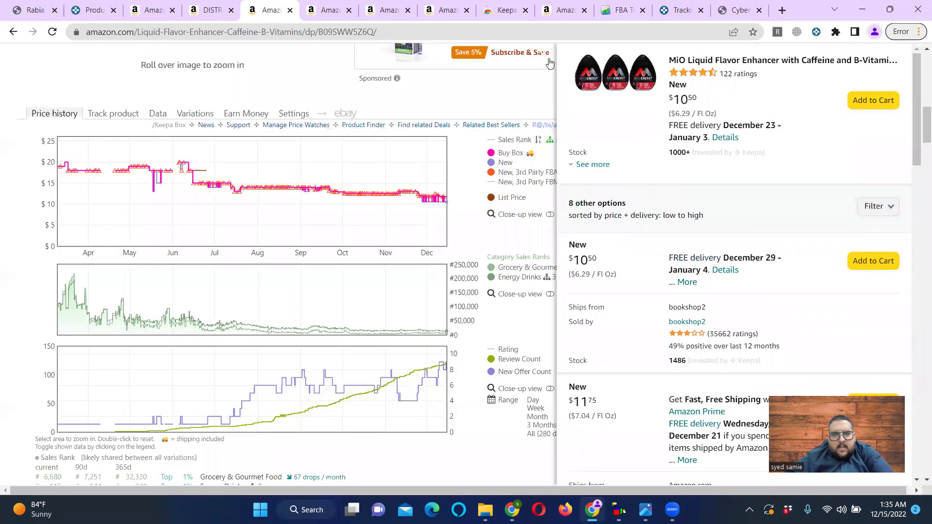
- In Keepa Data, view 90-day Buy Box Statistics, then Product Details (rank #6,292, Buy Box $11.75)
{"action": "left_click", "coordinate": [163, 117]}
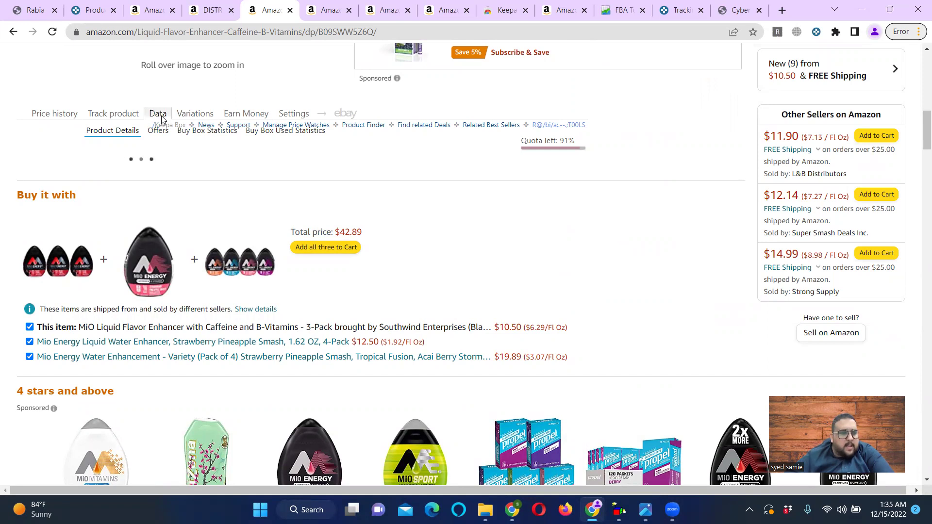
{"action": "left_click", "coordinate": [210, 138]}
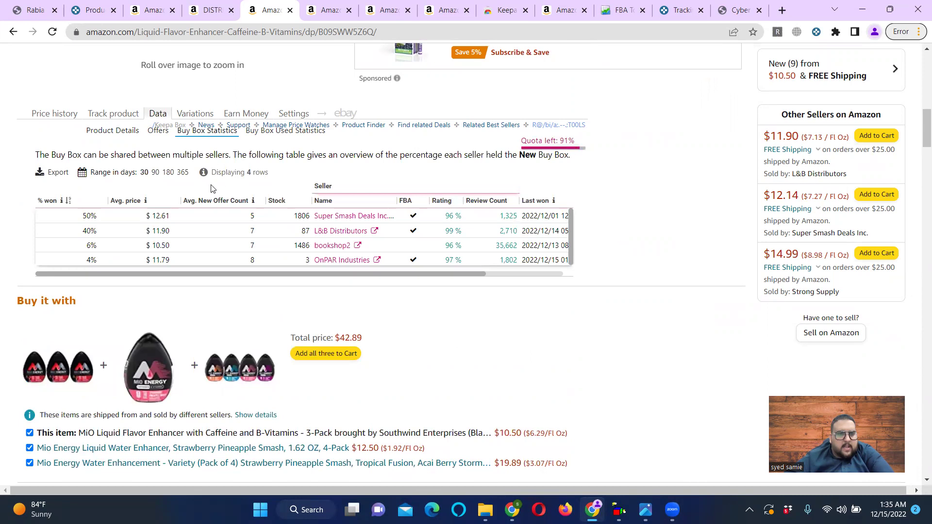
{"action": "left_click", "coordinate": [155, 172]}
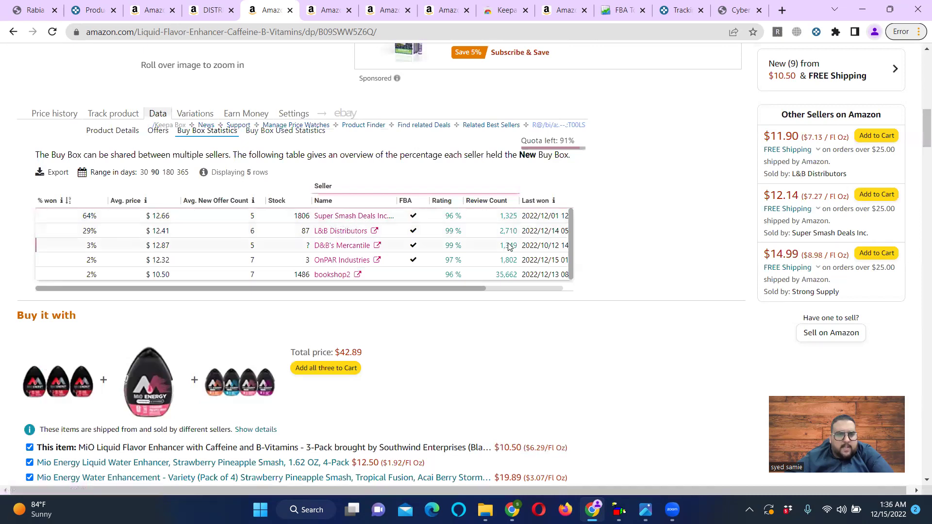
{"action": "left_click", "coordinate": [115, 130]}
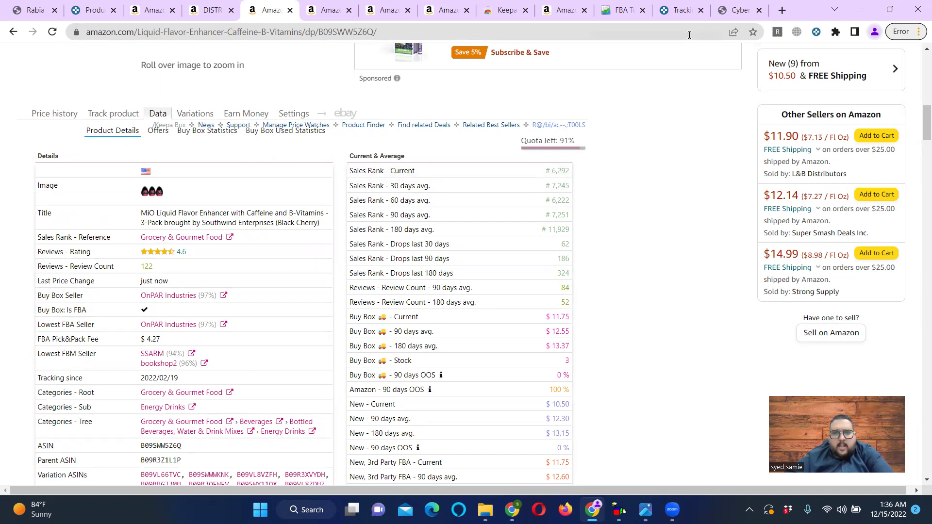
- Estimate FBA Toolkit Grocery & Gourmet Food sales for rank 6292 (41/day), then return to the MiO page
{"action": "left_click", "coordinate": [611, 14]}
{"action": "left_click_drag", "start_coordinate": [708, 272], "coordinate": [683, 264]}
{"action": "type", "text": "6292"}
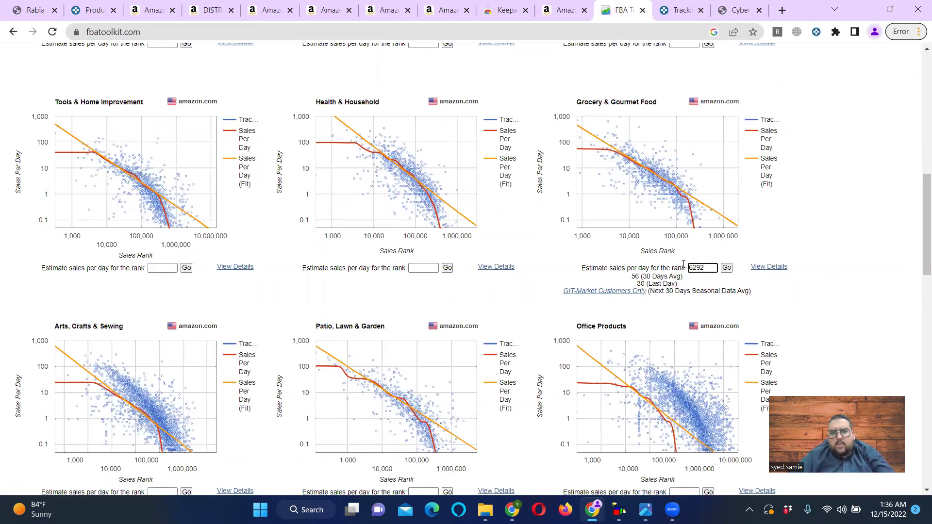
{"action": "left_click", "coordinate": [728, 272]}
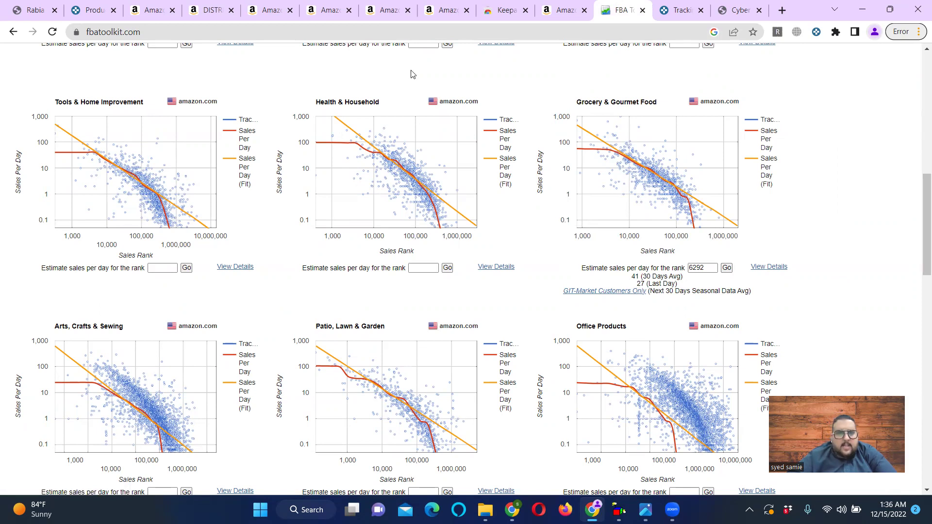
{"action": "left_click", "coordinate": [252, 5]}
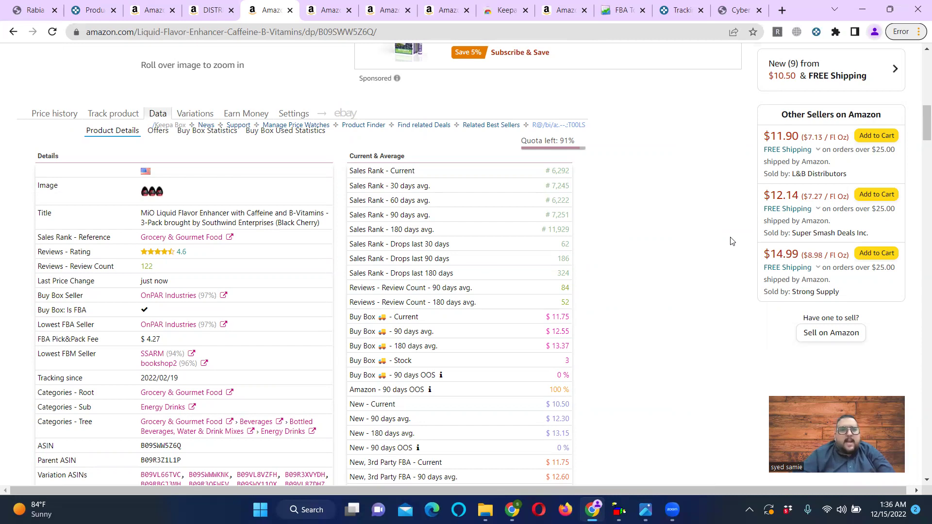
- Filter the seller's storefront to Sprite and open the 7.5 fl oz Mini Can in a new tab
{"action": "left_click", "coordinate": [316, 9]}
{"action": "left_click", "coordinate": [199, 7]}
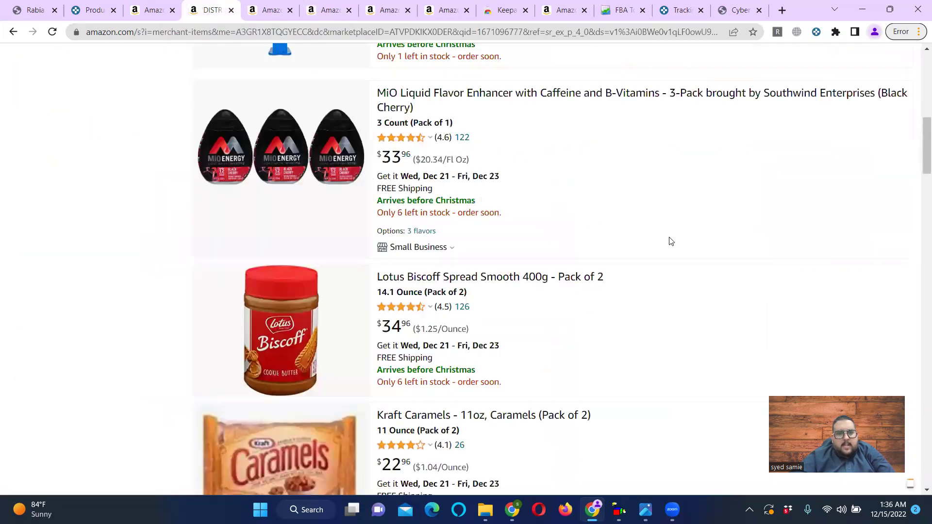
{"action": "left_click_drag", "start_coordinate": [918, 163], "coordinate": [919, 97]}
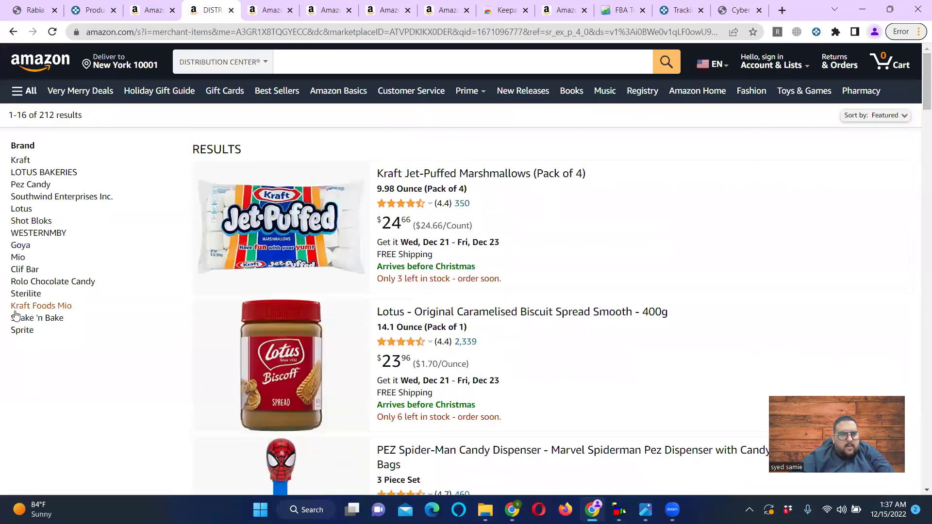
{"action": "left_click", "coordinate": [18, 332]}
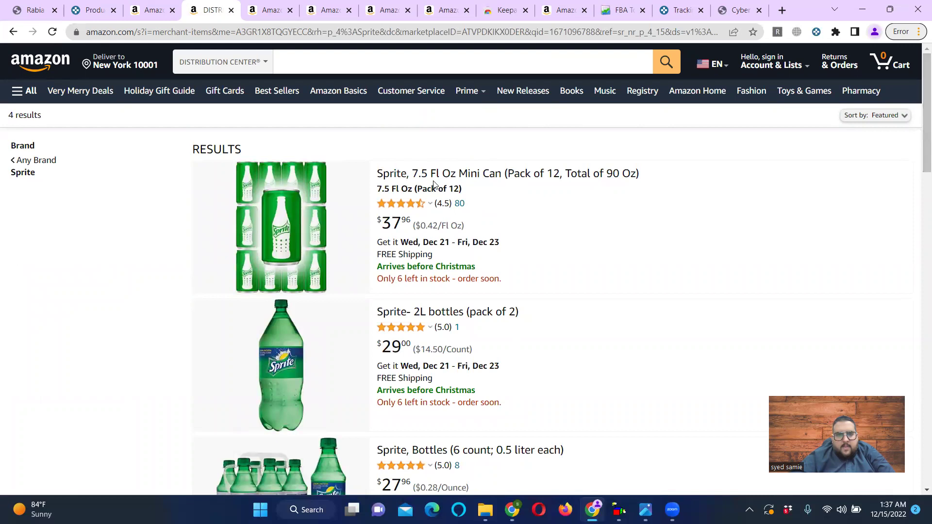
{"action": "right_click", "coordinate": [432, 179]}
{"action": "left_click", "coordinate": [442, 186]}
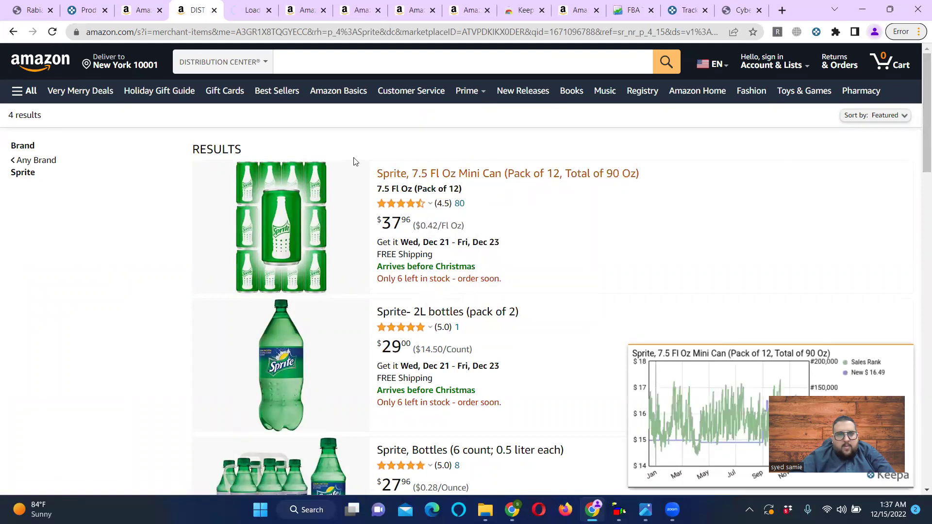
- On the Mini Can page, strip the tracking parameters from the URL and reload it
{"action": "left_click", "coordinate": [249, 14]}
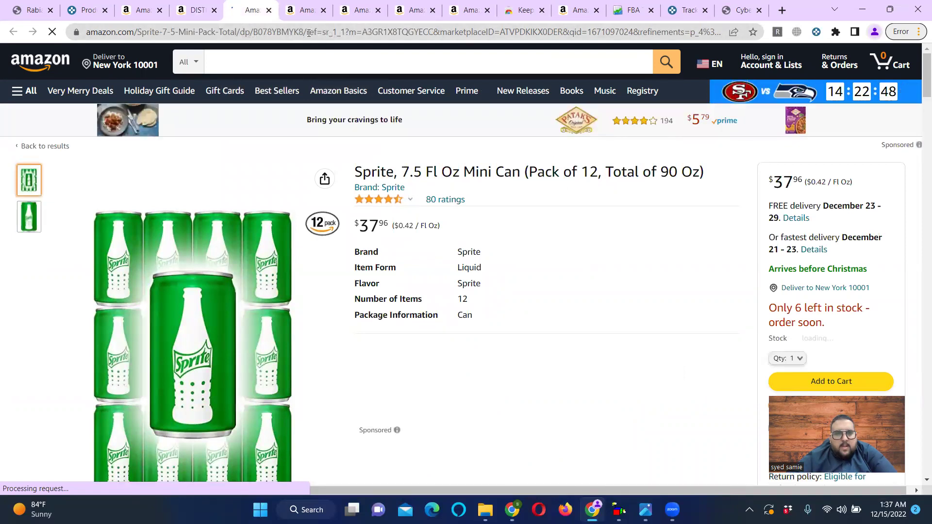
{"action": "left_click_drag", "start_coordinate": [307, 32], "coordinate": [772, 38]}
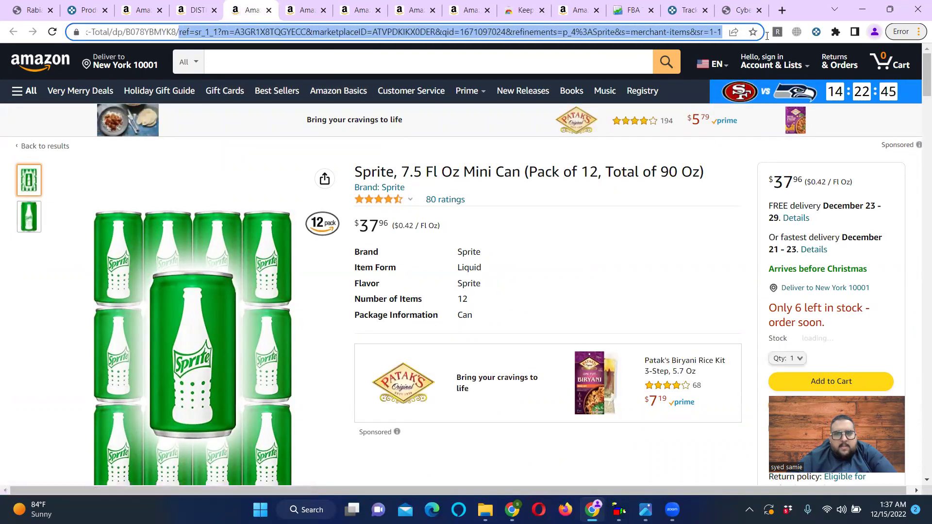
{"action": "key", "text": "BackSpace"}
{"action": "key", "text": "Return"}
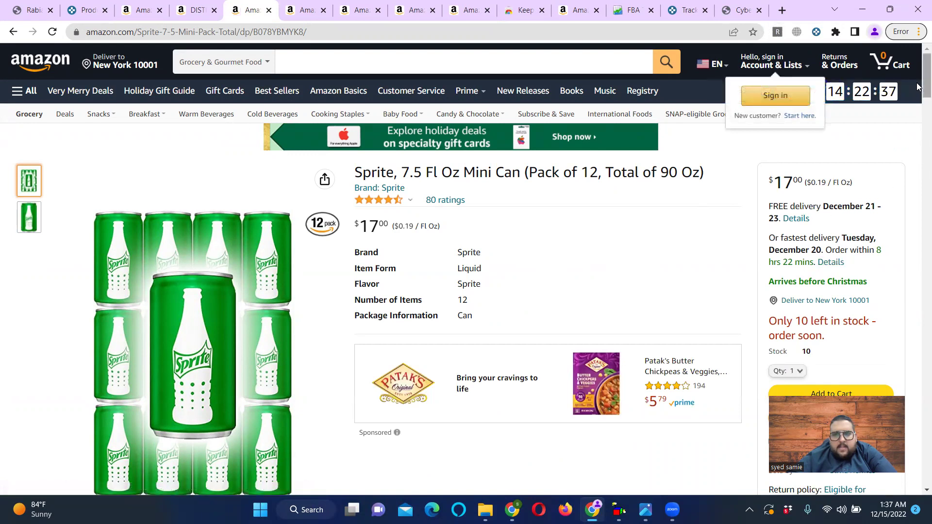
- Review Keepa's data, Buy Box statistics and product details: Buy Box $17.00, 90-day average $15.36
{"action": "scroll", "coordinate": [917, 85], "scroll_direction": "down", "scroll_amount": 1}
{"action": "scroll", "coordinate": [918, 112], "scroll_direction": "down", "scroll_amount": 4}
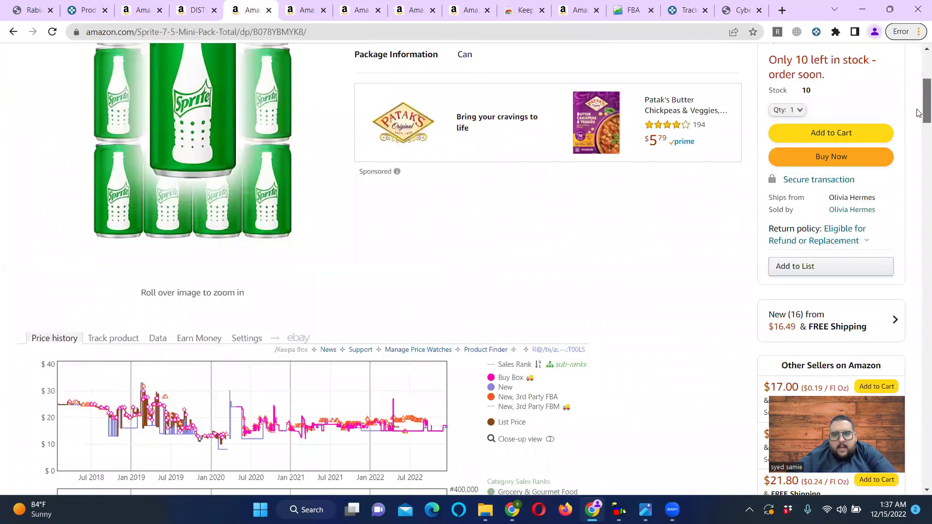
{"action": "scroll", "coordinate": [918, 124], "scroll_direction": "down", "scroll_amount": 2}
{"action": "scroll", "coordinate": [918, 132], "scroll_direction": "down", "scroll_amount": 2}
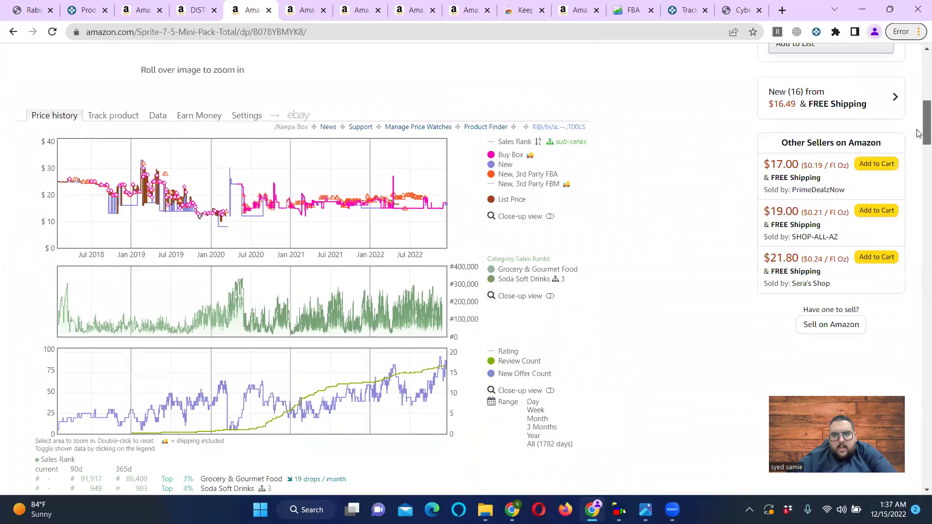
{"action": "left_click", "coordinate": [158, 117]}
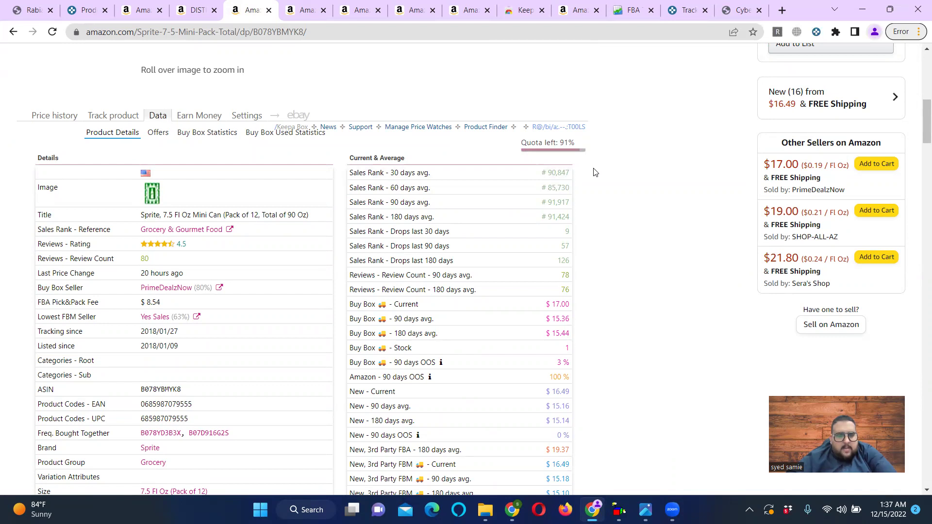
{"action": "left_click", "coordinate": [215, 138]}
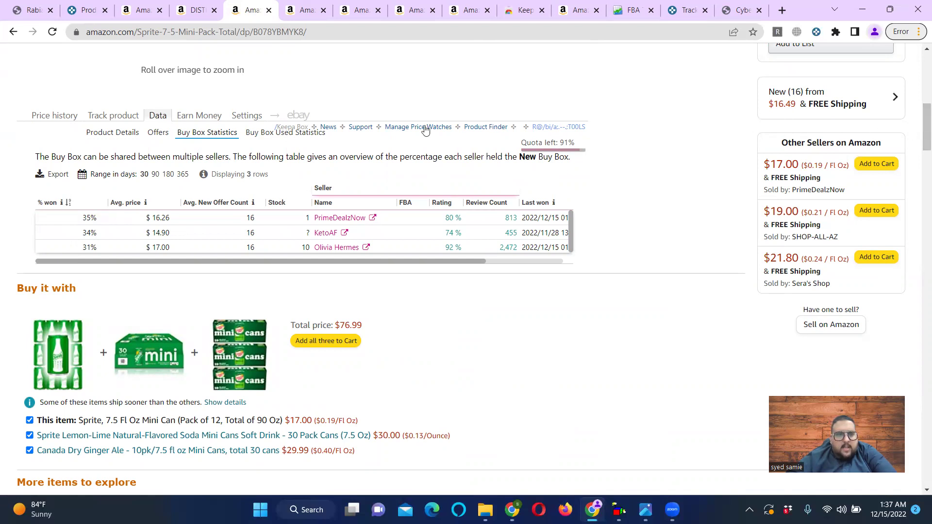
{"action": "left_click", "coordinate": [99, 139]}
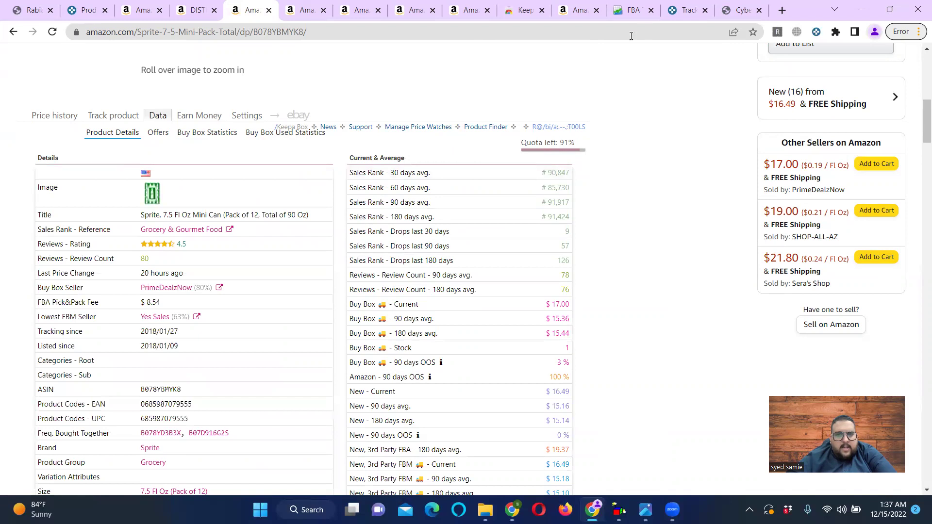
- Replace the Grocery & Gourmet Food rank 6292 with 90847 and estimate sales, about 2 per day
{"action": "left_click", "coordinate": [630, 10]}
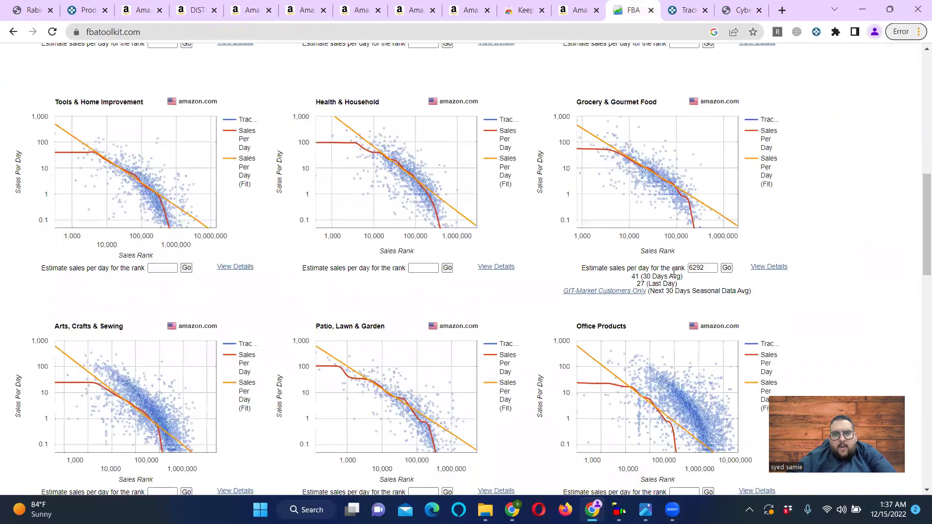
{"action": "left_click_drag", "start_coordinate": [706, 265], "coordinate": [678, 264]}
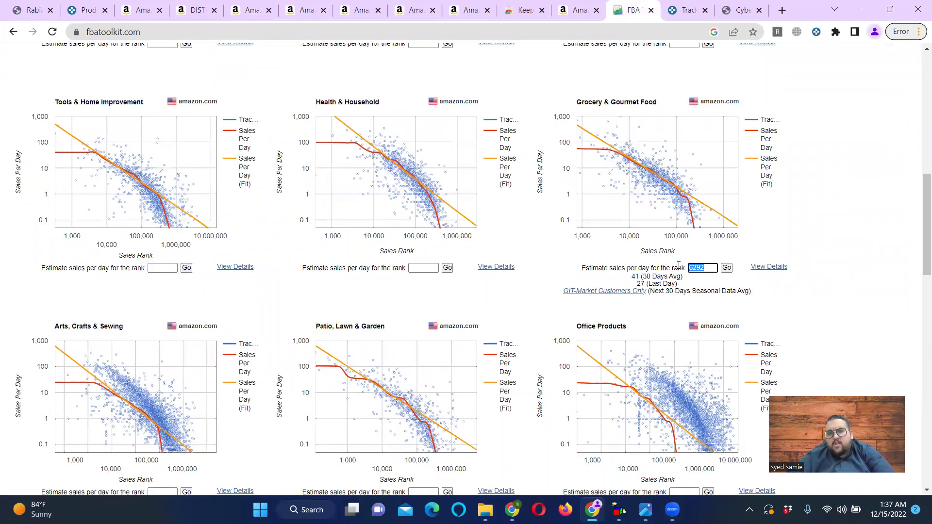
{"action": "type", "text": "9"}
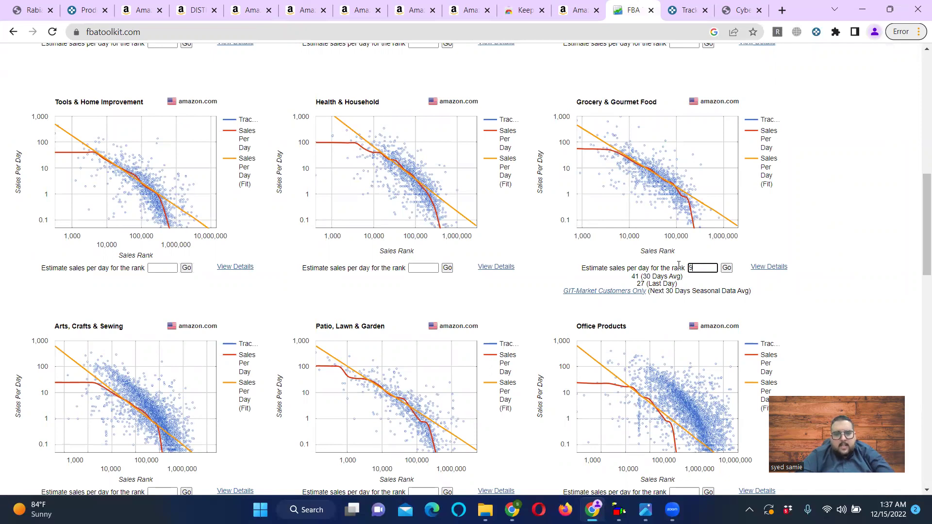
{"action": "type", "text": "0847"}
{"action": "left_click", "coordinate": [726, 269]}
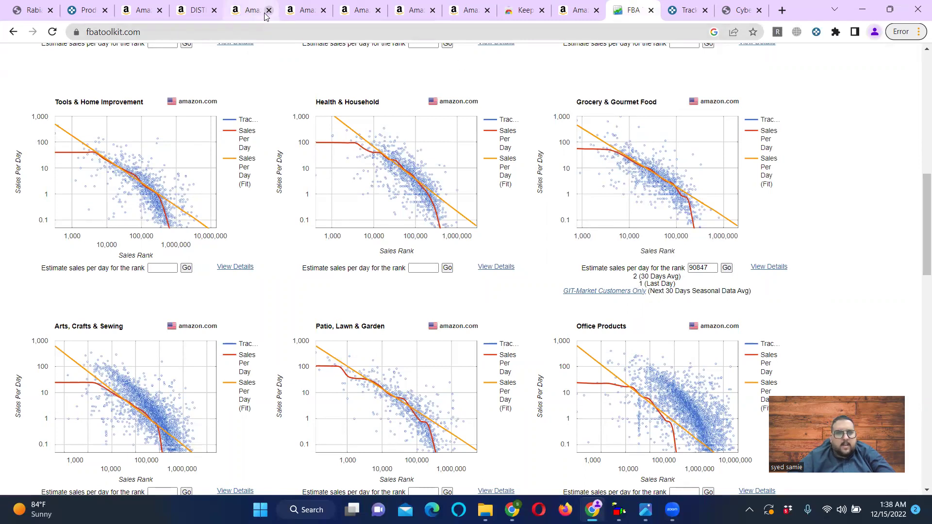
- Glance over the MiO, V8 and Sprite tabs, close the Sprite Mini Can tab, and return to the 4 Sprite results
{"action": "left_click", "coordinate": [290, 10]}
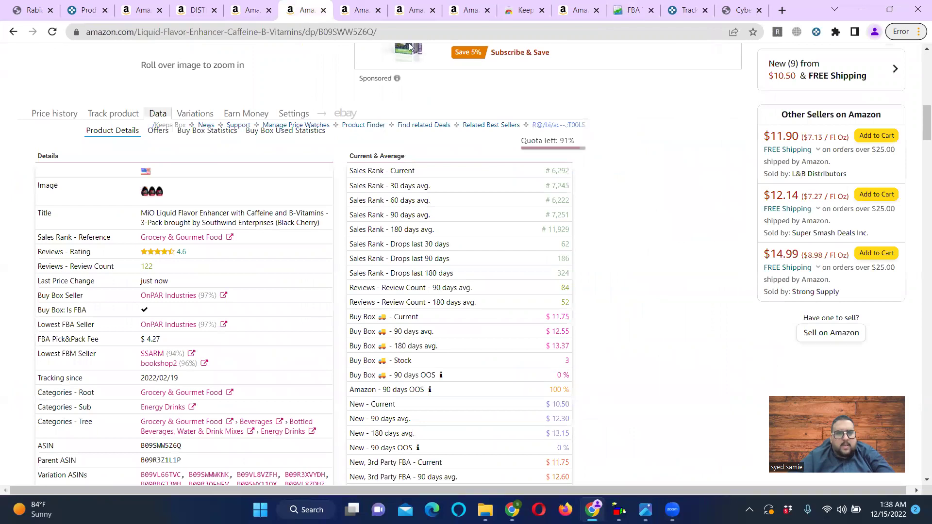
{"action": "left_click", "coordinate": [344, 10]}
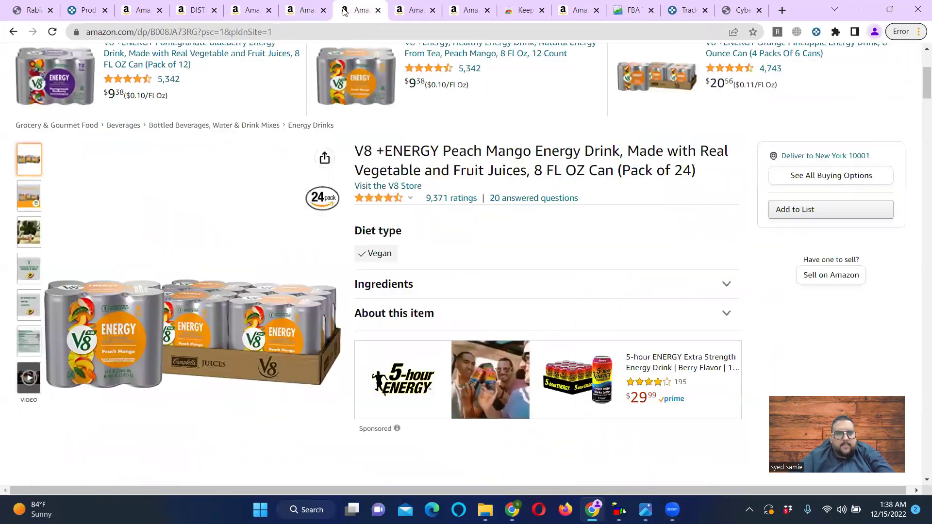
{"action": "left_click", "coordinate": [260, 11]}
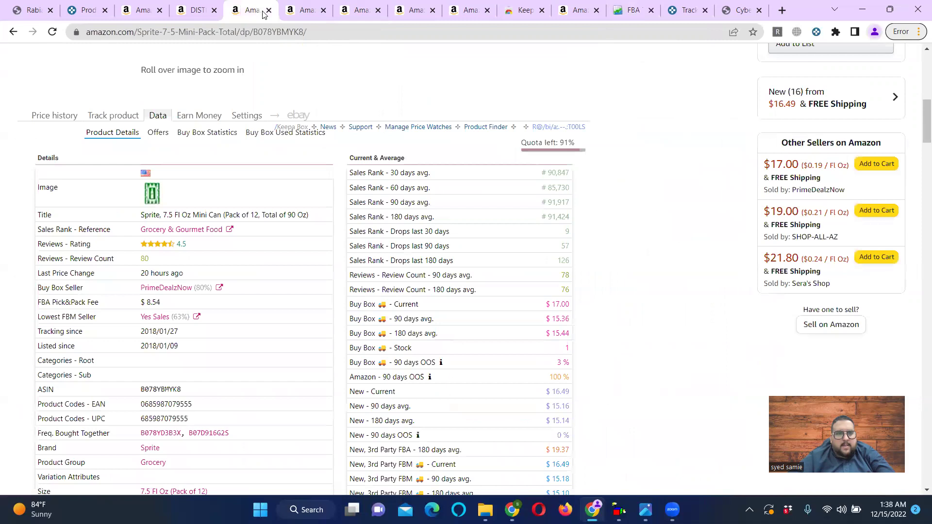
{"action": "left_click", "coordinate": [268, 10]}
{"action": "left_click", "coordinate": [197, 15]}
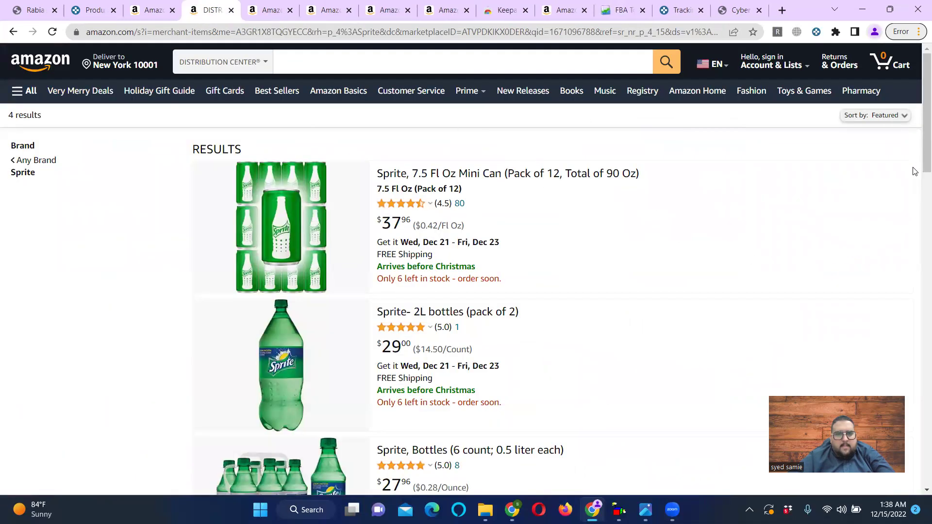
{"action": "scroll", "coordinate": [915, 185], "scroll_direction": "down", "scroll_amount": 4}
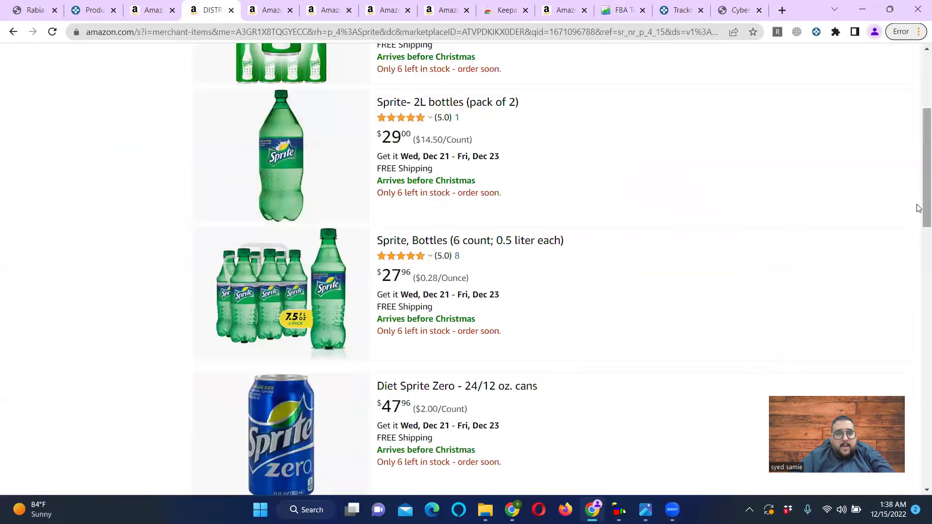
- Open the Sprite 2L bottles (pack of 2) listing in a new tab
{"action": "right_click", "coordinate": [409, 107]}
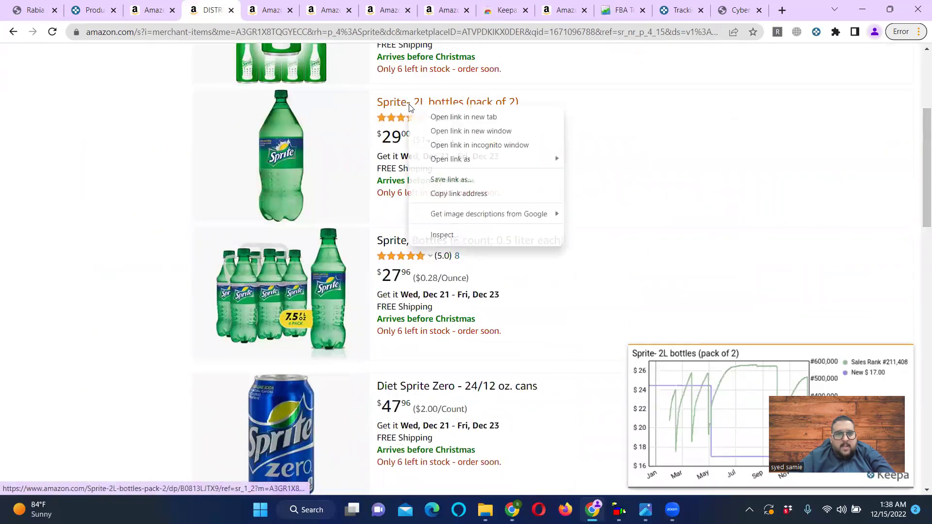
{"action": "left_click", "coordinate": [437, 117]}
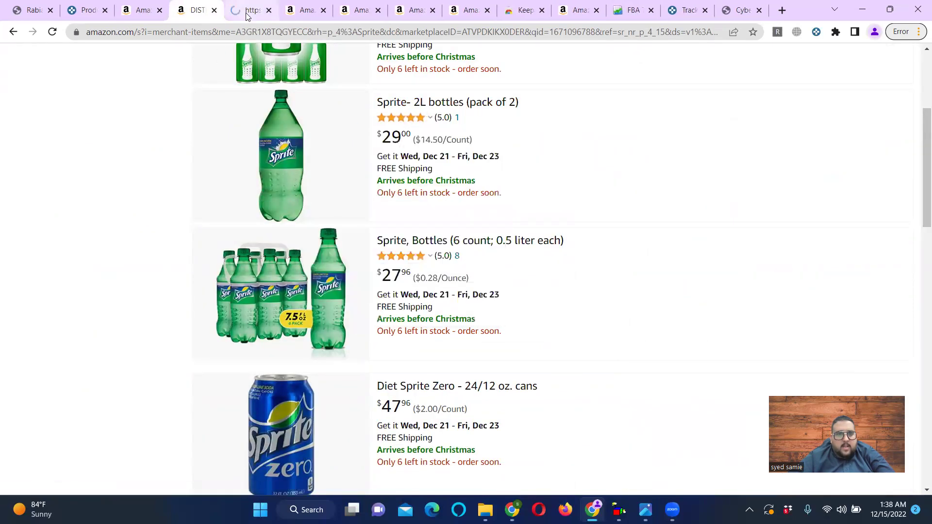
{"action": "left_click", "coordinate": [247, 15]}
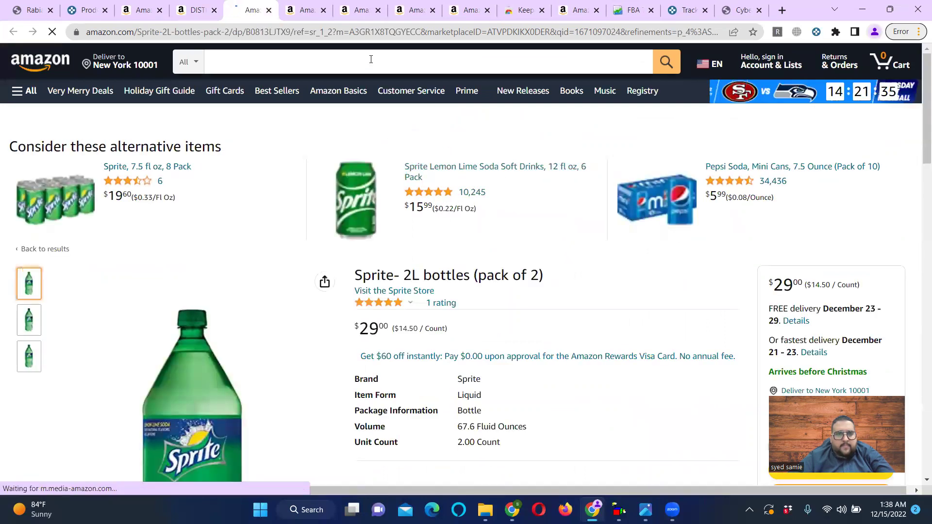
- Delete the ref= tracking part of its URL and reload the clean product page
{"action": "mouse_move", "coordinate": [293, 32]}
{"action": "left_mouse_down"}
{"action": "mouse_move", "coordinate": [695, 29]}
{"action": "mouse_move", "coordinate": [761, 42]}
{"action": "left_mouse_up"}
{"action": "key", "text": "BackSpace"}
{"action": "key", "text": "Return"}
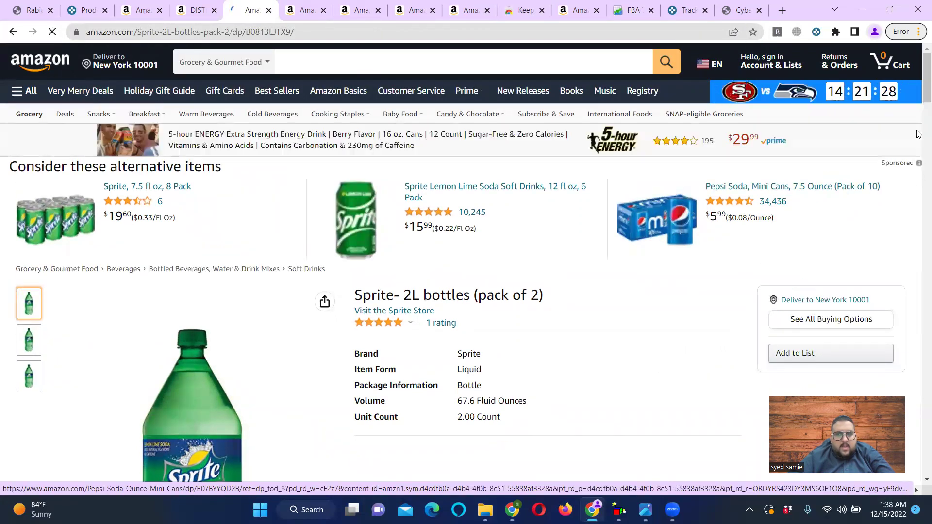
{"action": "scroll", "coordinate": [919, 126], "scroll_direction": "down", "scroll_amount": 2}
{"action": "scroll", "coordinate": [919, 116], "scroll_direction": "down", "scroll_amount": 2}
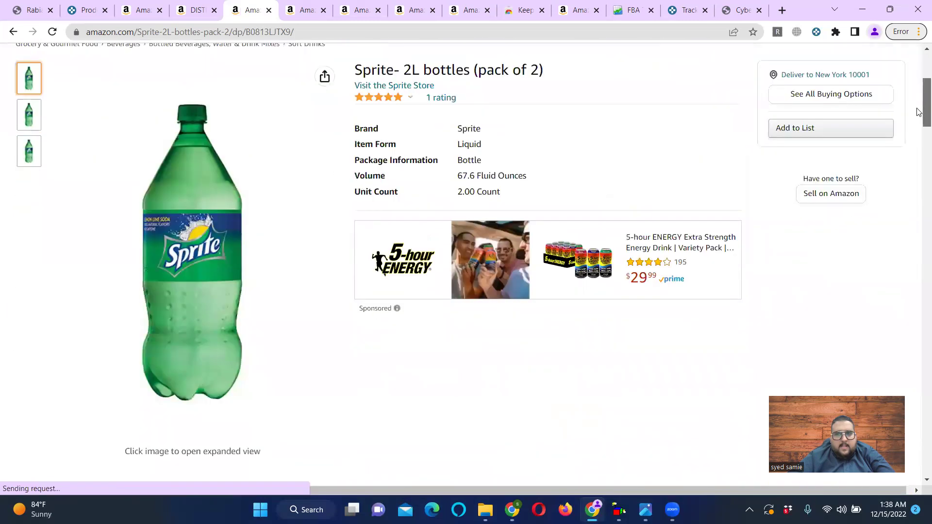
{"action": "left_click", "coordinate": [850, 95]}
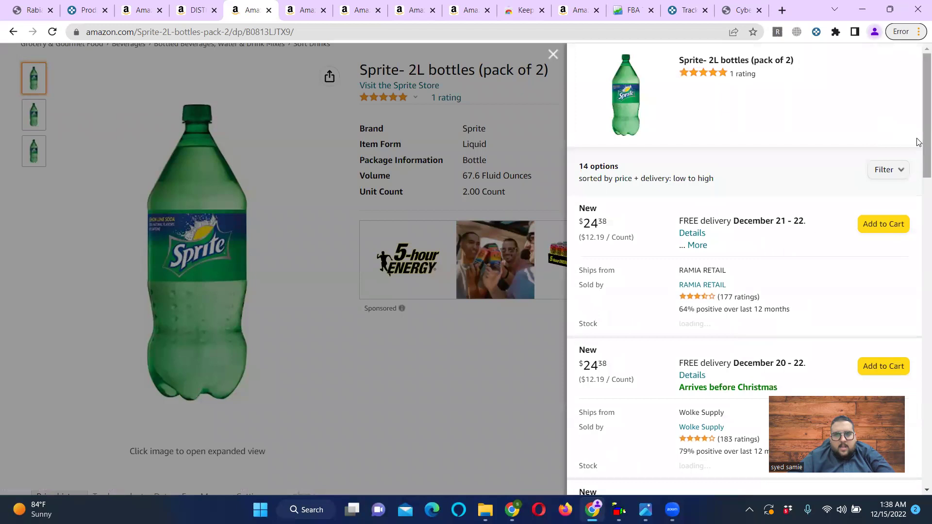
{"action": "scroll", "coordinate": [919, 160], "scroll_direction": "down", "scroll_amount": 3}
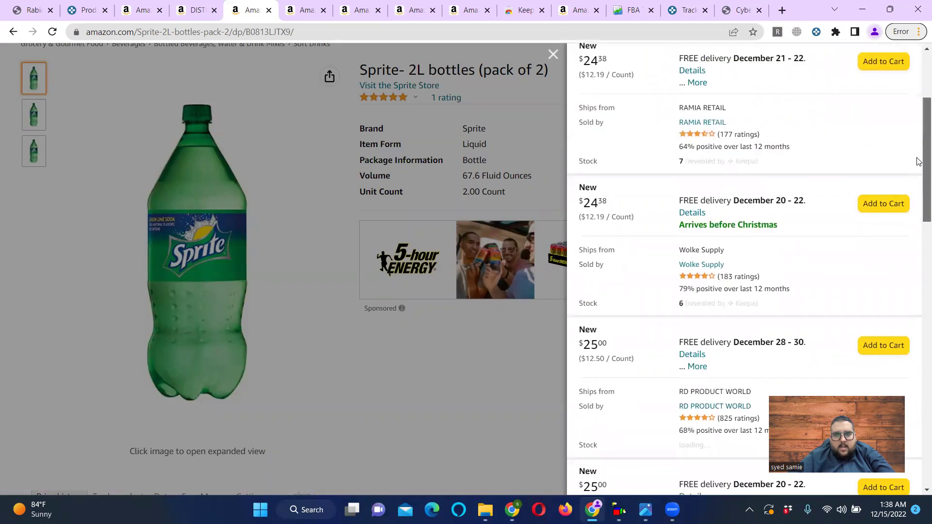
{"action": "scroll", "coordinate": [918, 160], "scroll_direction": "down", "scroll_amount": 4}
{"action": "scroll", "coordinate": [579, 62], "scroll_direction": "up", "scroll_amount": 6}
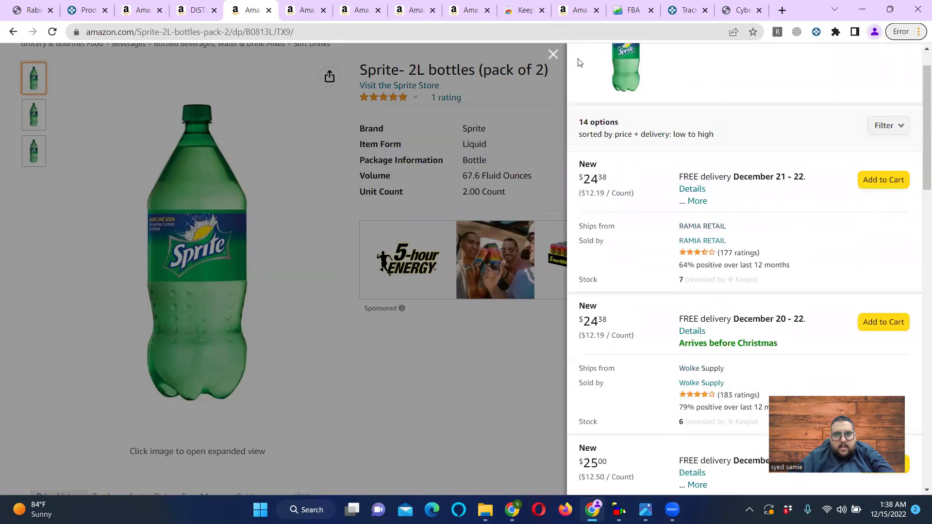
{"action": "left_click", "coordinate": [553, 54]}
- Show Keepa's data table for the Sprite 2L bottles
{"action": "scroll", "coordinate": [918, 124], "scroll_direction": "down", "scroll_amount": 2}
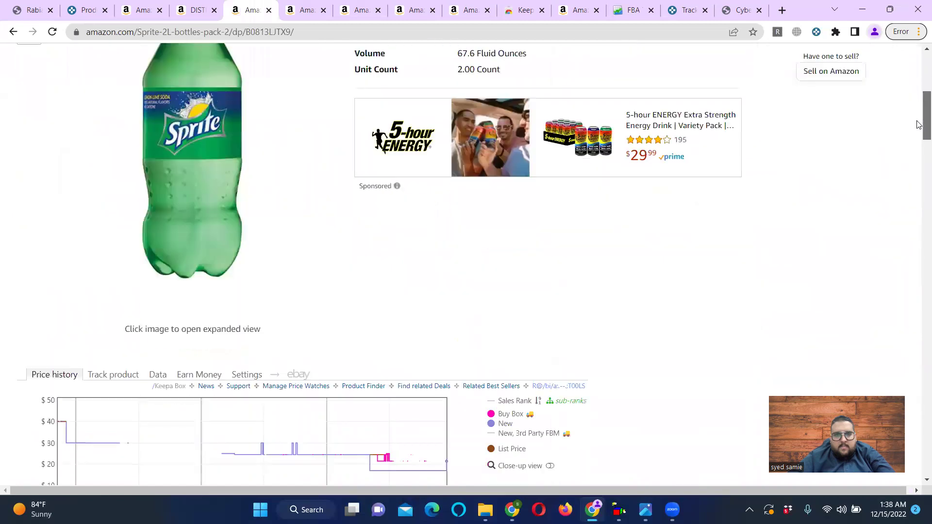
{"action": "scroll", "coordinate": [918, 139], "scroll_direction": "down", "scroll_amount": 5}
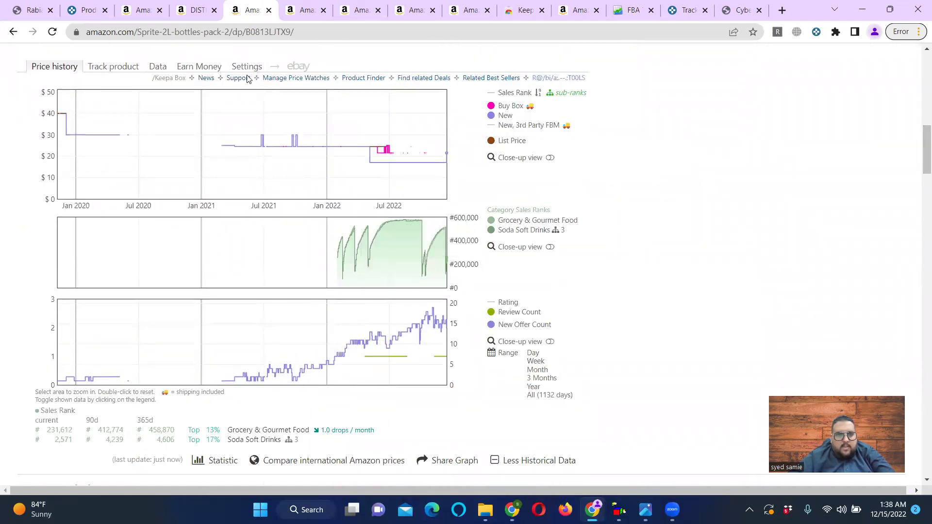
{"action": "left_click", "coordinate": [156, 69]}
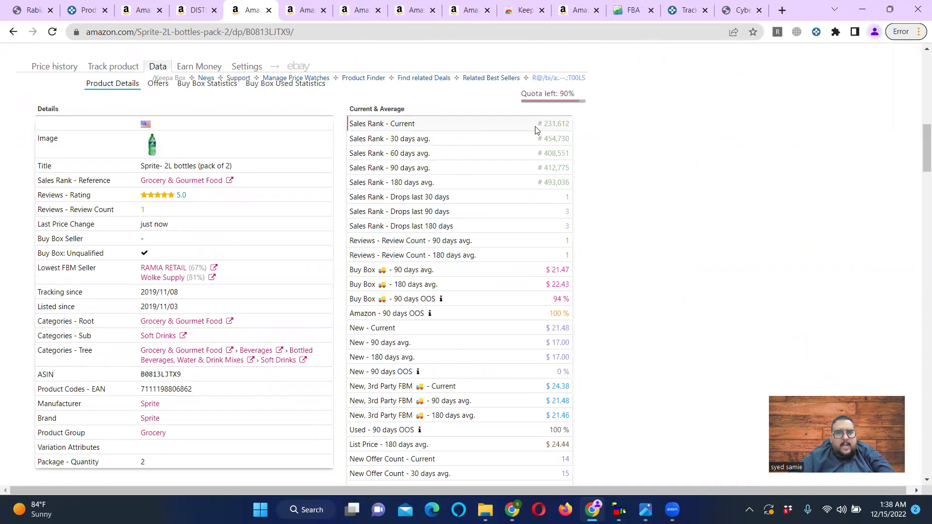
- Close the Sprite 2L tab and go back to the storefront's 4 Sprite results
{"action": "left_click", "coordinate": [269, 14]}
{"action": "left_click", "coordinate": [205, 15]}
{"action": "left_click_drag", "start_coordinate": [922, 144], "coordinate": [922, 53]}
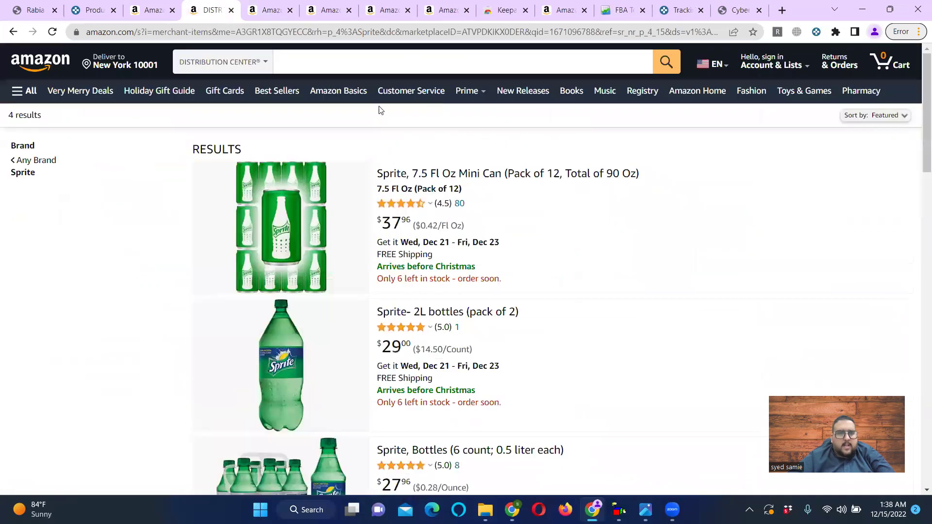
- On the MiO tab, review Keepa's four new offers from $25.86 (stock 320, 50, 2, 6), then close the list
{"action": "left_click", "coordinate": [153, 14]}
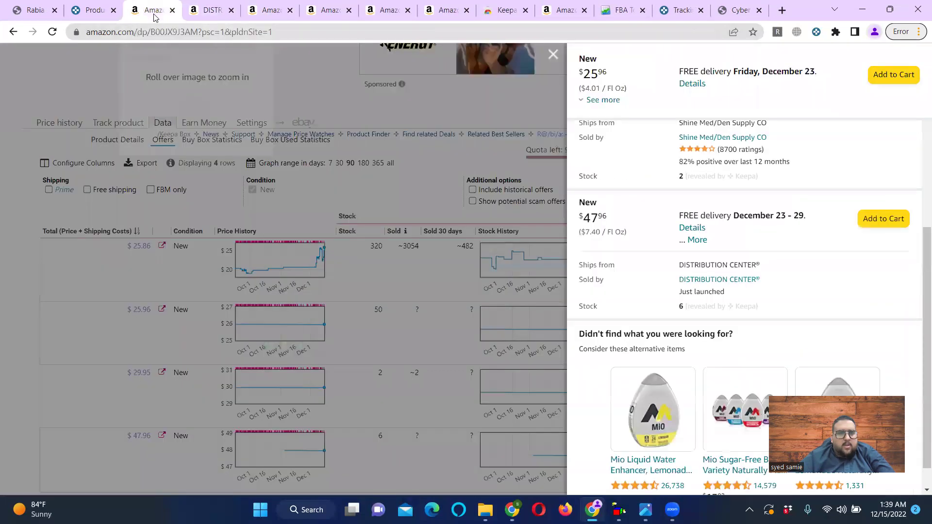
{"action": "left_click", "coordinate": [555, 62]}
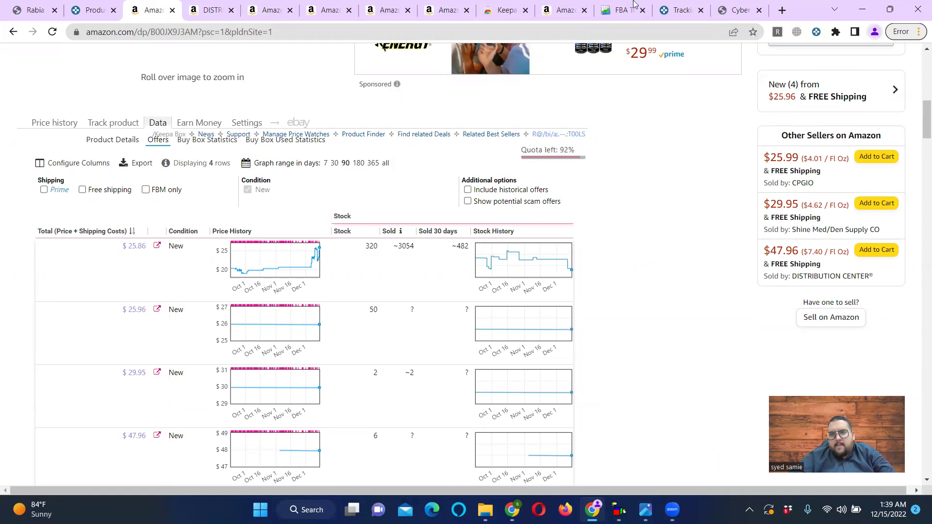
{"action": "mouse_move", "coordinate": [787, 182]}
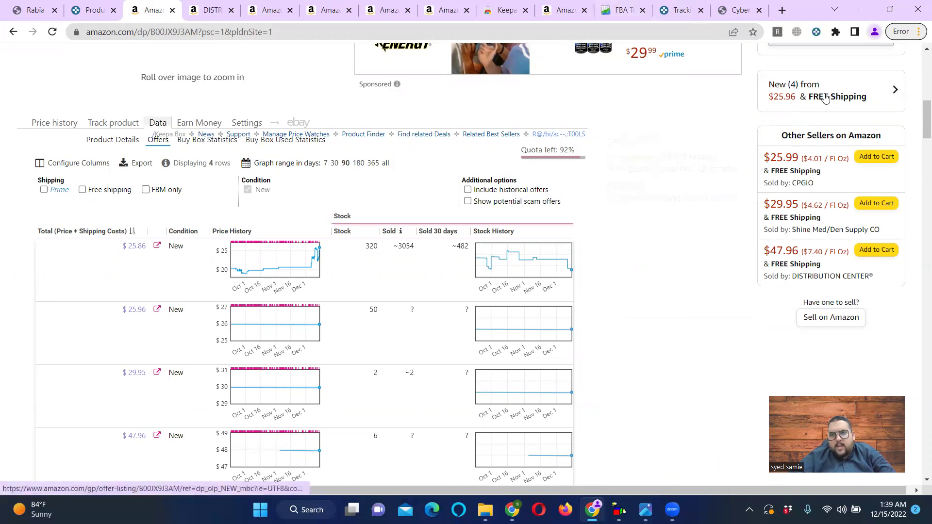
{"action": "left_click", "coordinate": [823, 103]}
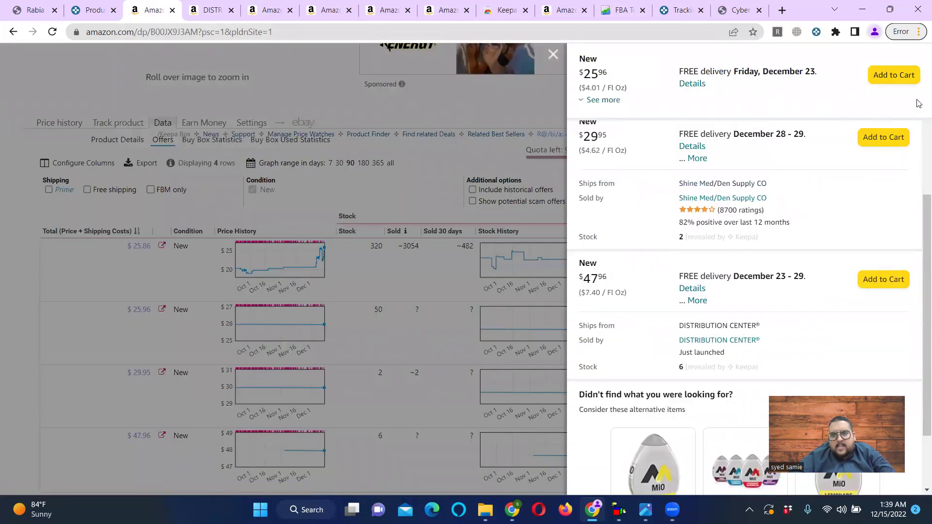
{"action": "scroll", "coordinate": [916, 204], "scroll_direction": "down", "scroll_amount": 2}
{"action": "scroll", "coordinate": [918, 123], "scroll_direction": "up", "scroll_amount": 4}
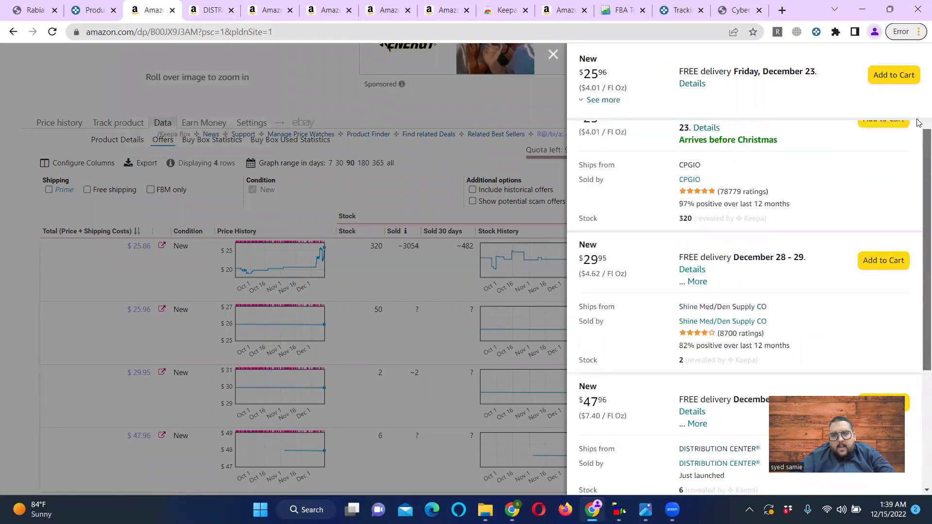
{"action": "scroll", "coordinate": [918, 121], "scroll_direction": "up", "scroll_amount": 2}
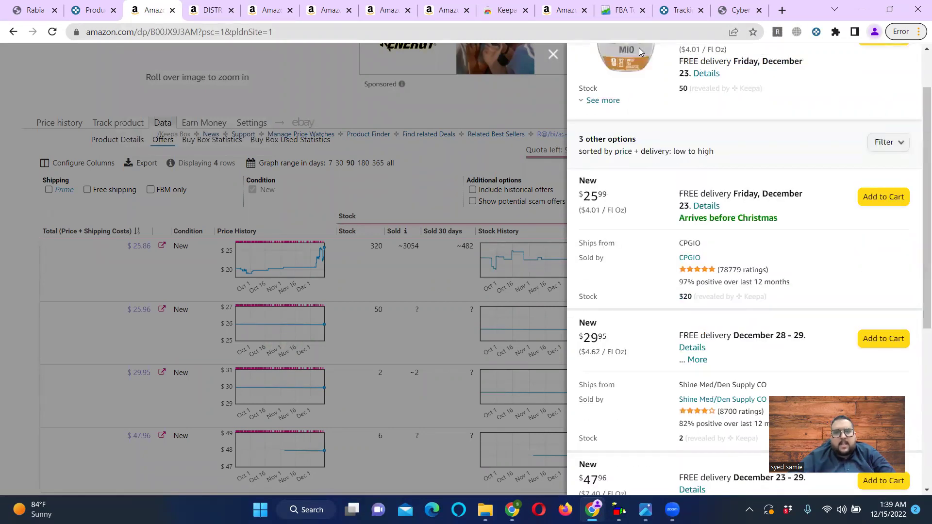
{"action": "left_click", "coordinate": [554, 55]}
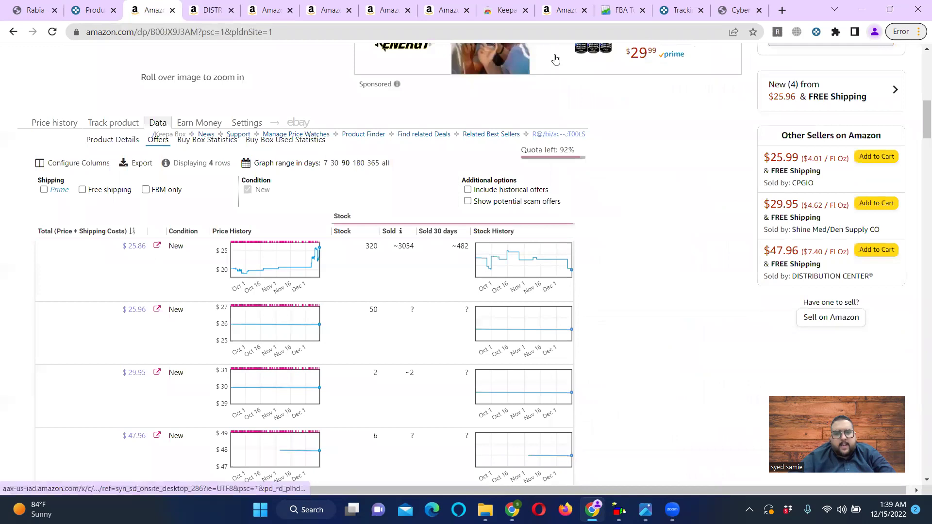